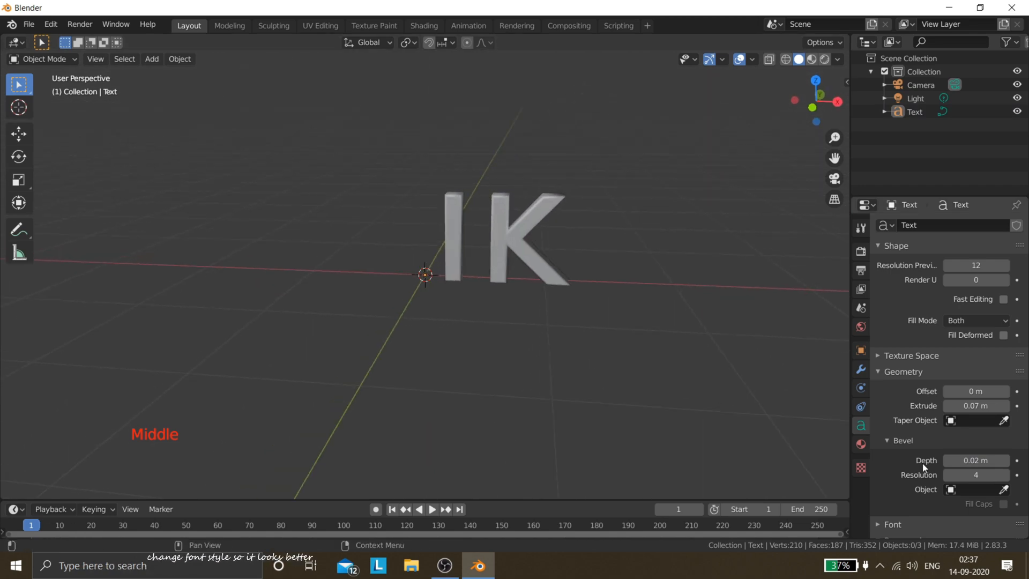
- Replace the text's regular font with a bold Microsoft font from C:\Windows\Fonts
click(894, 370)
scroll(894, 369, up, 2)
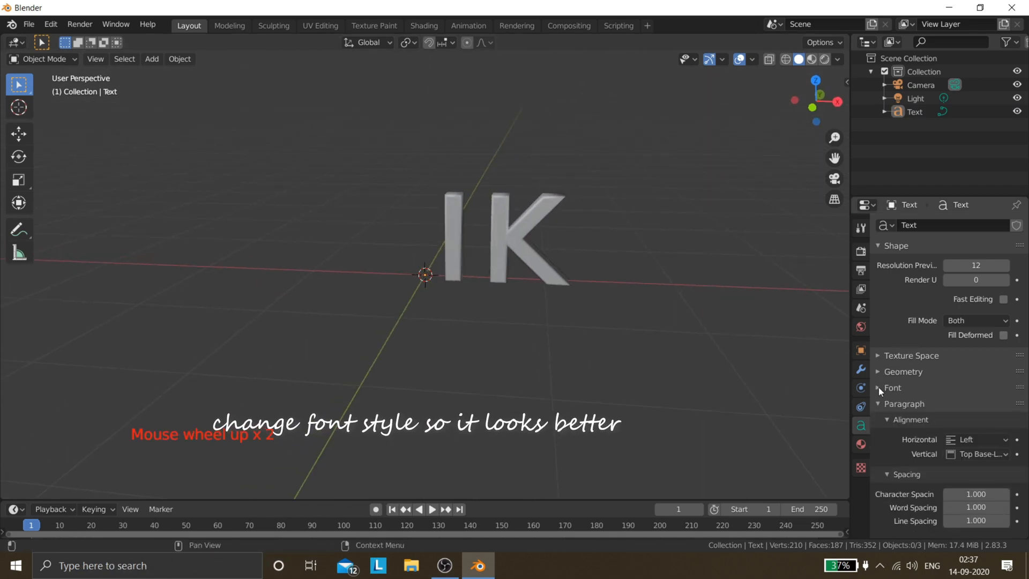
click(892, 387)
click(1003, 408)
scroll(484, 324, down, 15)
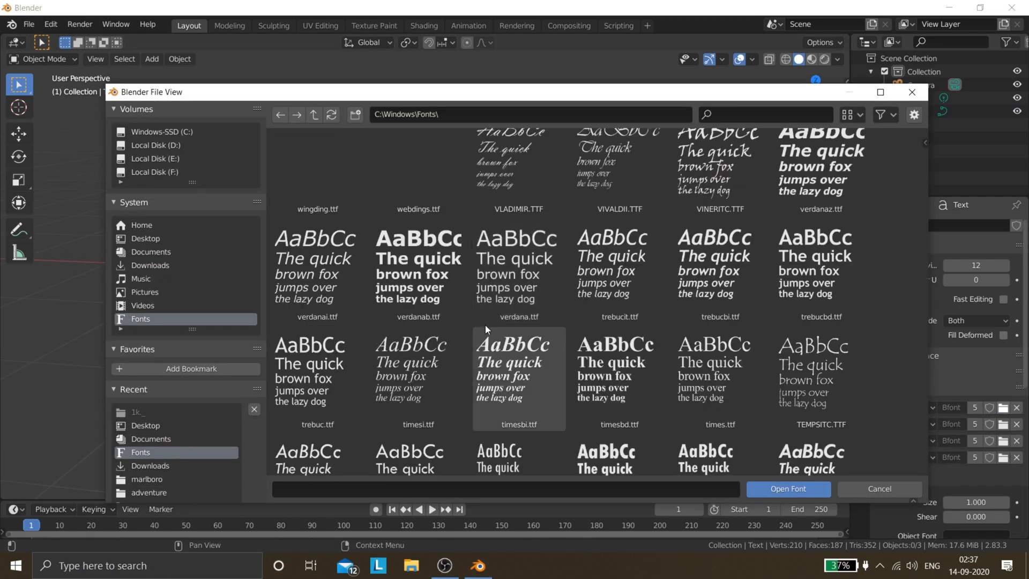
scroll(476, 336, down, 15)
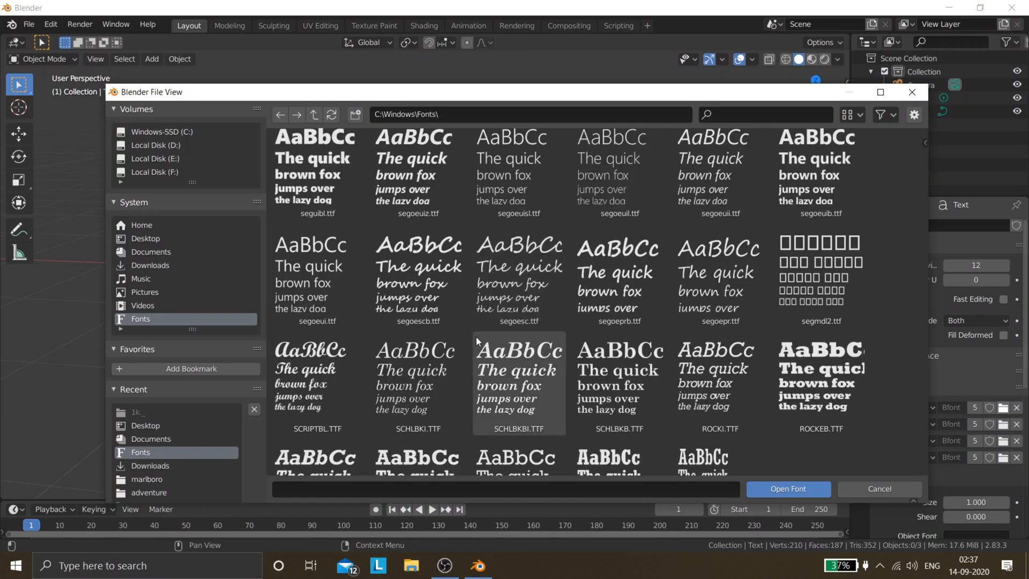
scroll(476, 336, down, 13)
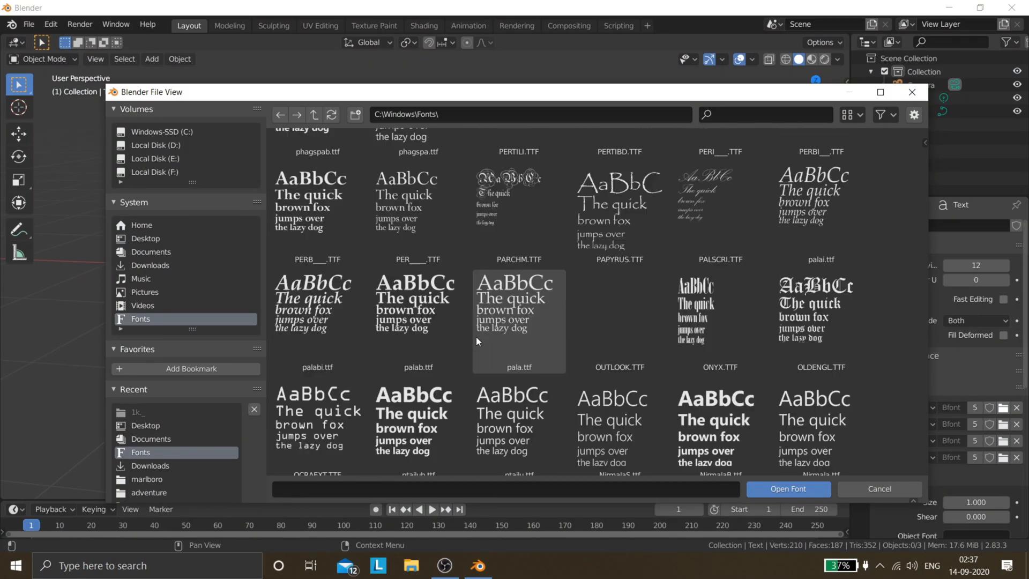
click(407, 323)
click(766, 489)
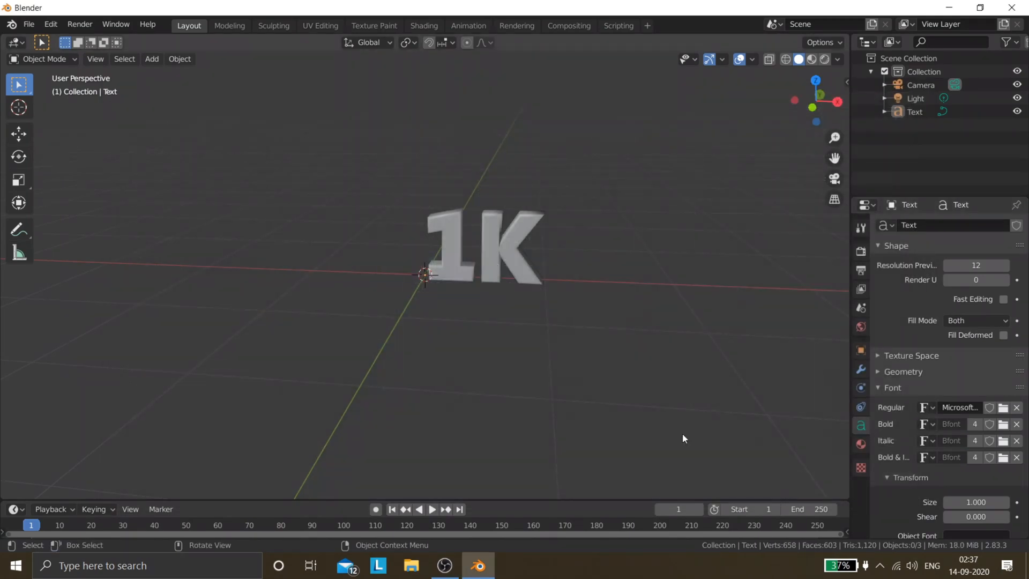
- Try extruding the 1K text by 0.11 m, and settle on an extrusion of 0.05 m
scroll(635, 386, up, 4)
scroll(1005, 478, down, 13)
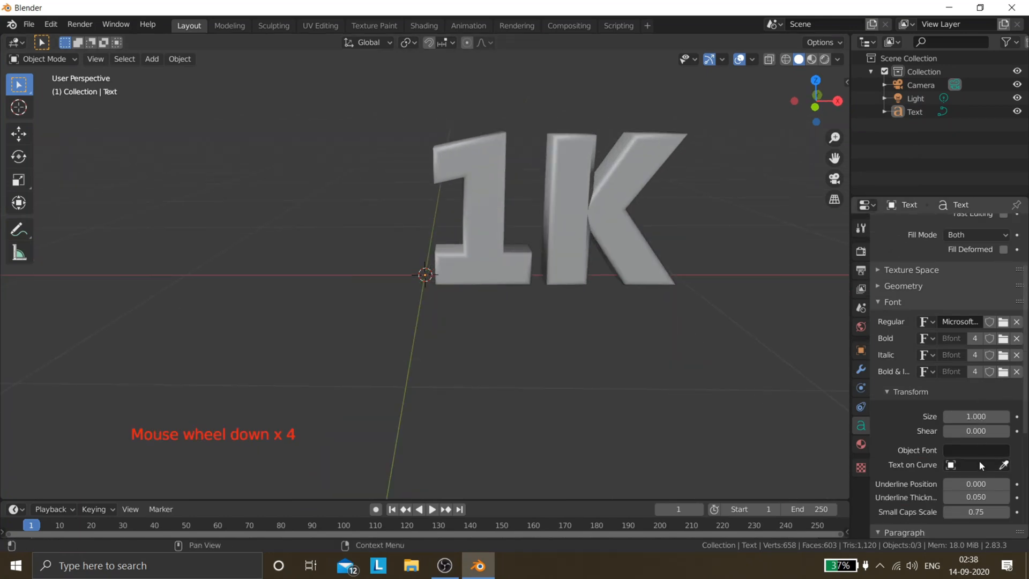
scroll(886, 394, up, 18)
click(901, 371)
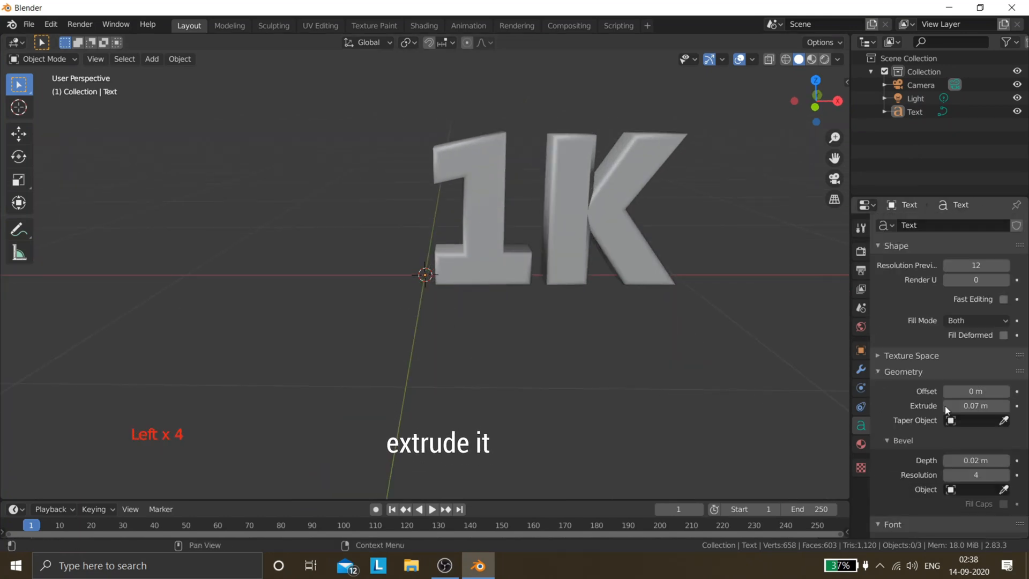
drag(975, 406, 996, 406)
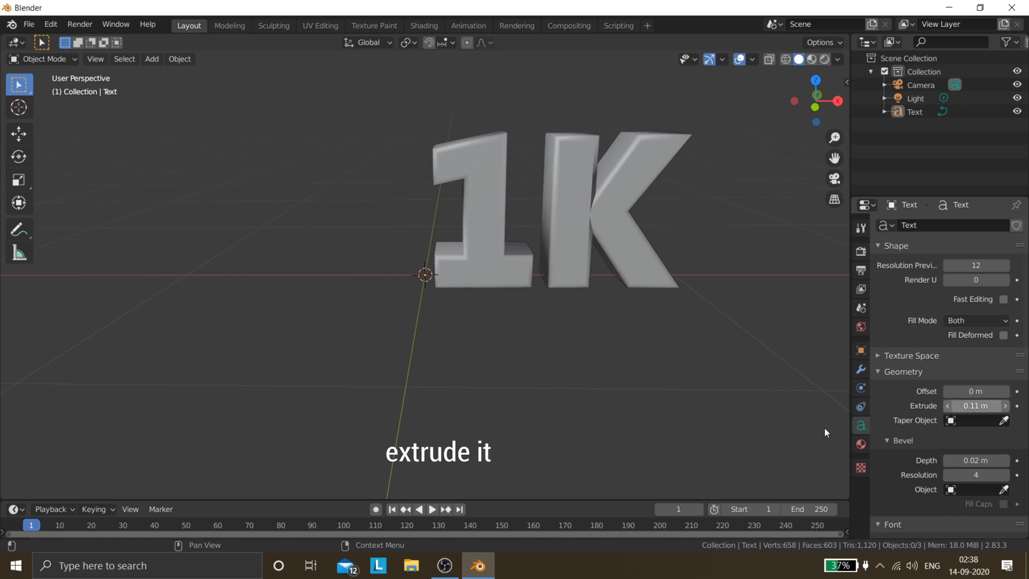
middle_drag(825, 431, 849, 432)
click(848, 432)
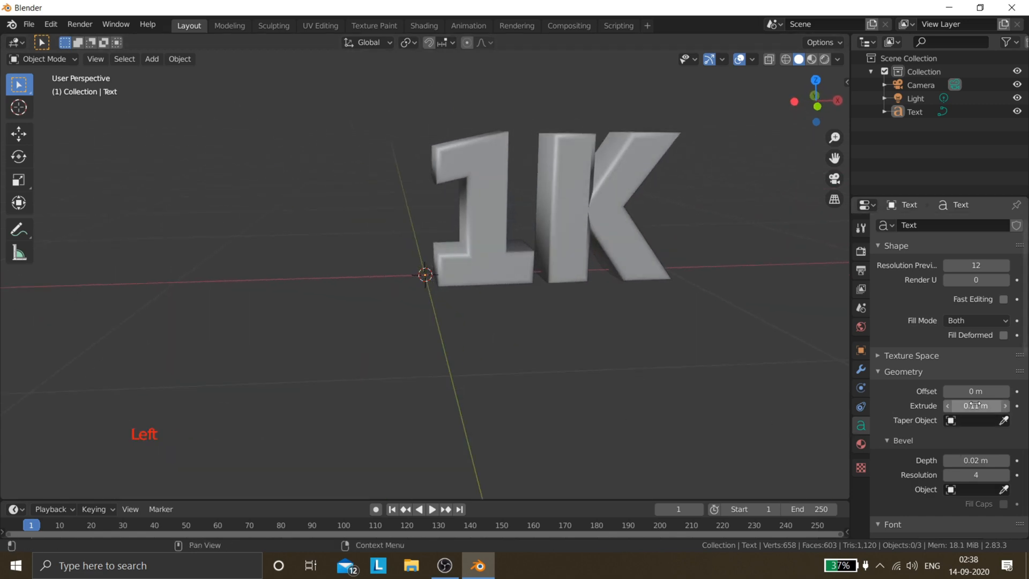
drag(975, 405, 954, 405)
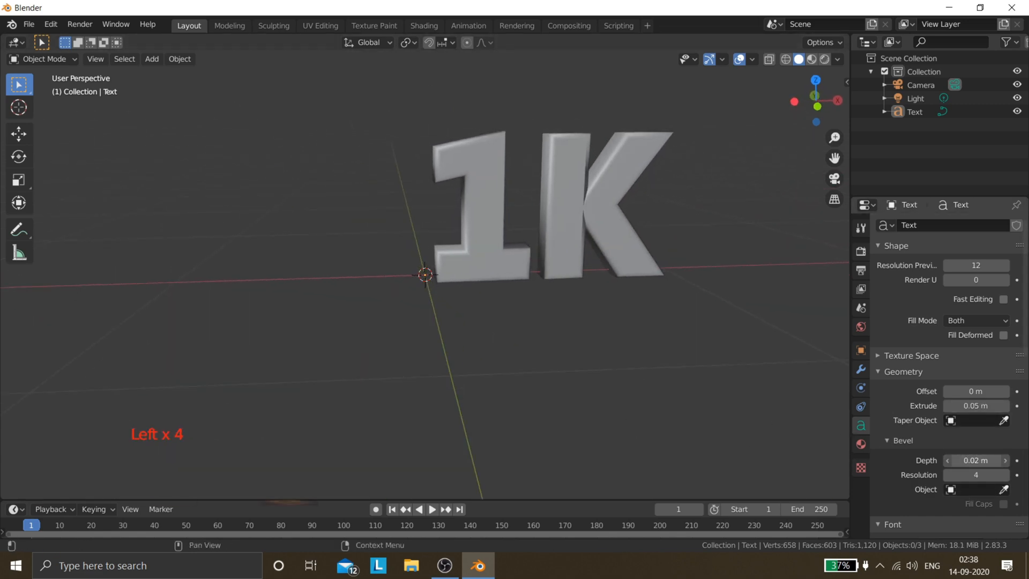
- Try several bevel depths on the 1K text and settle on 0.03 m
drag(977, 460, 998, 460)
click(977, 459)
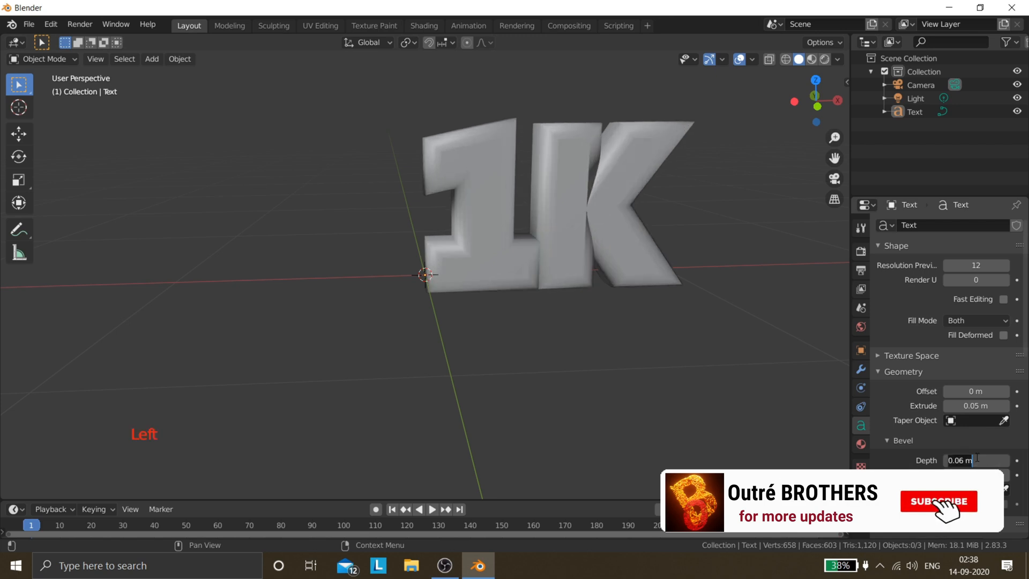
text(0.03)
key(Return)
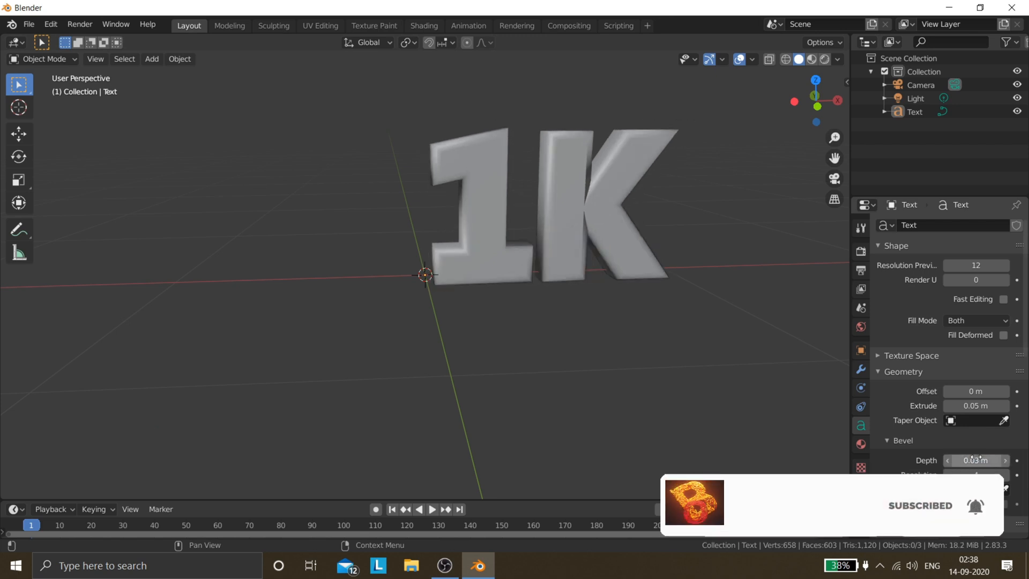
click(948, 460)
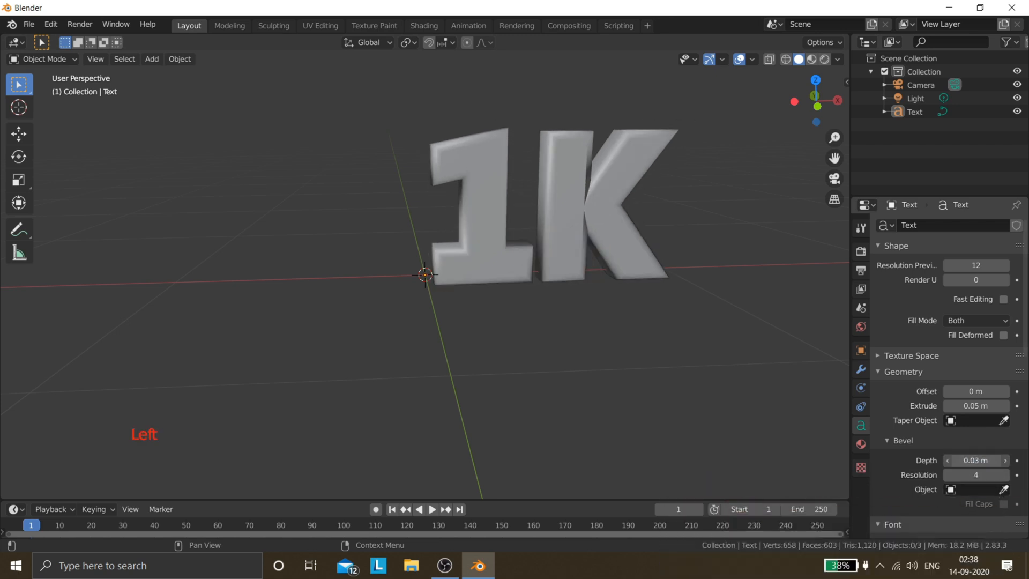
scroll(629, 409, up, 2)
middle_drag(629, 409, 610, 375)
scroll(617, 412, up, 2)
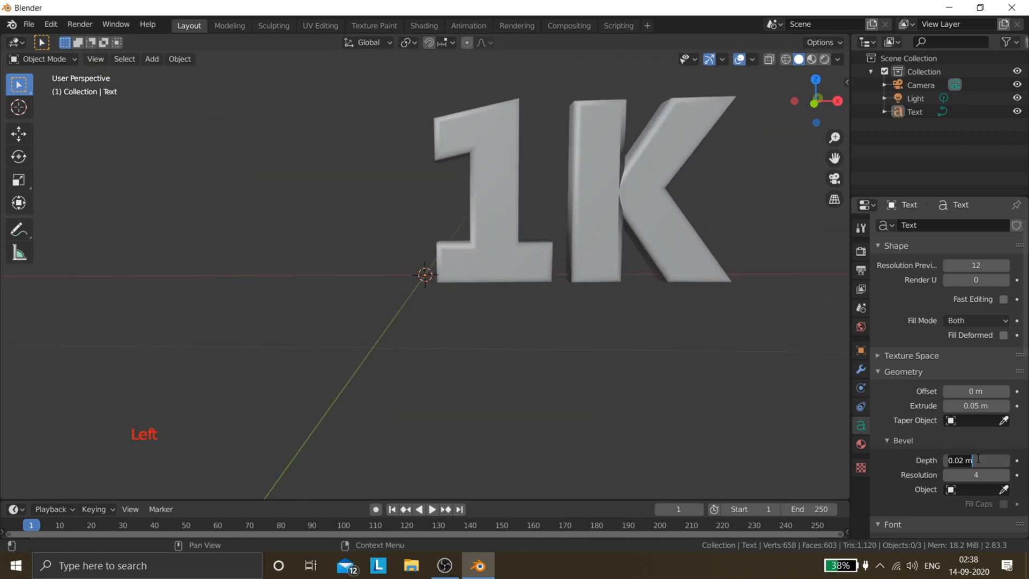
text(.03)
key(Return)
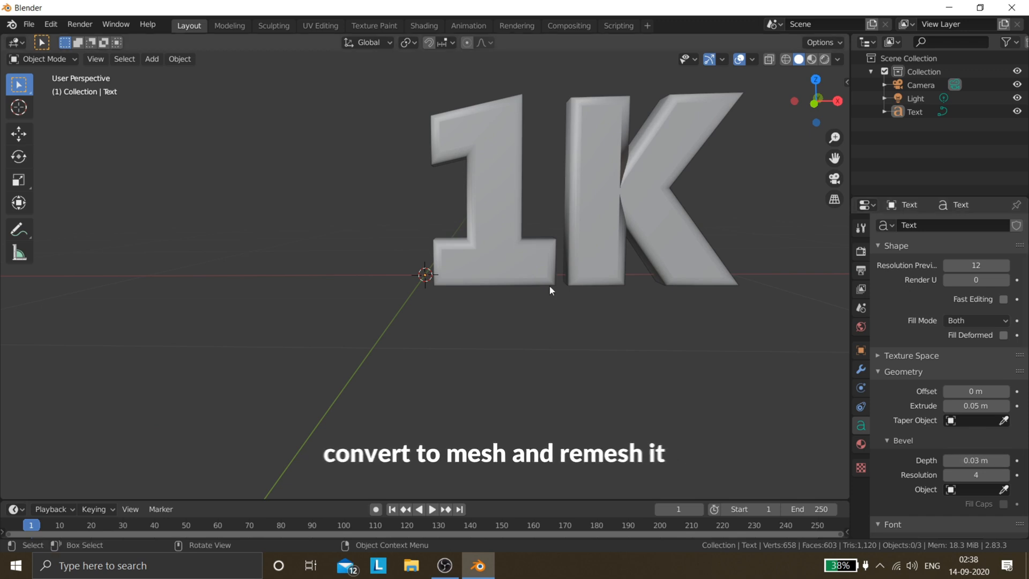
- Convert the 1K text to a mesh and check its topology in Edit Mode
scroll(661, 325, down, 2)
click(472, 230)
right_click(471, 231)
click(445, 266)
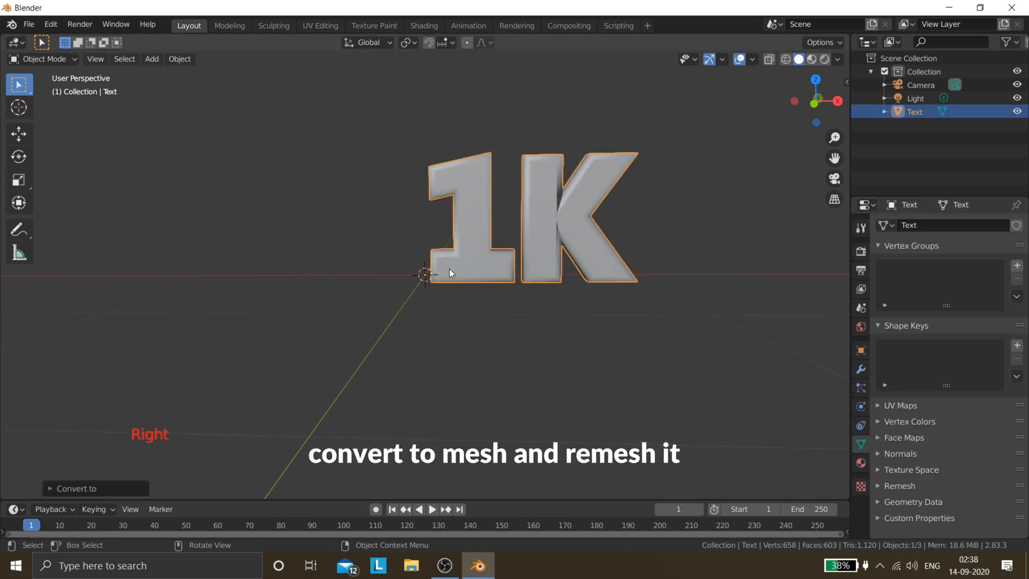
key(Tab)
key(Tab)
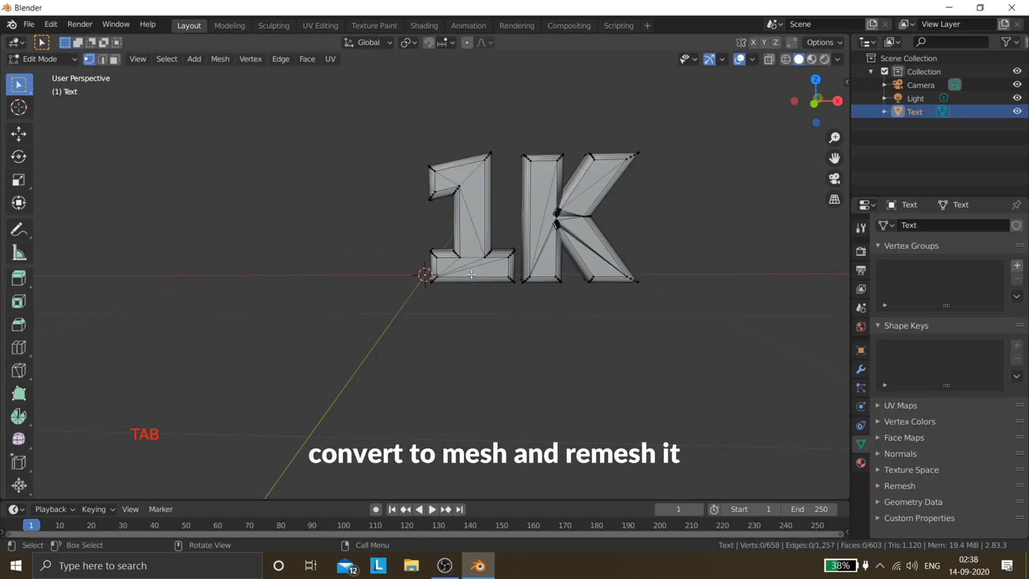
- Expand the Remesh settings and the object dimensions, and scale the 1K mesh uniformly by about 1.027 to an X dimension of 1 m
click(959, 485)
scroll(965, 493, down, 1)
scroll(964, 493, down, 5)
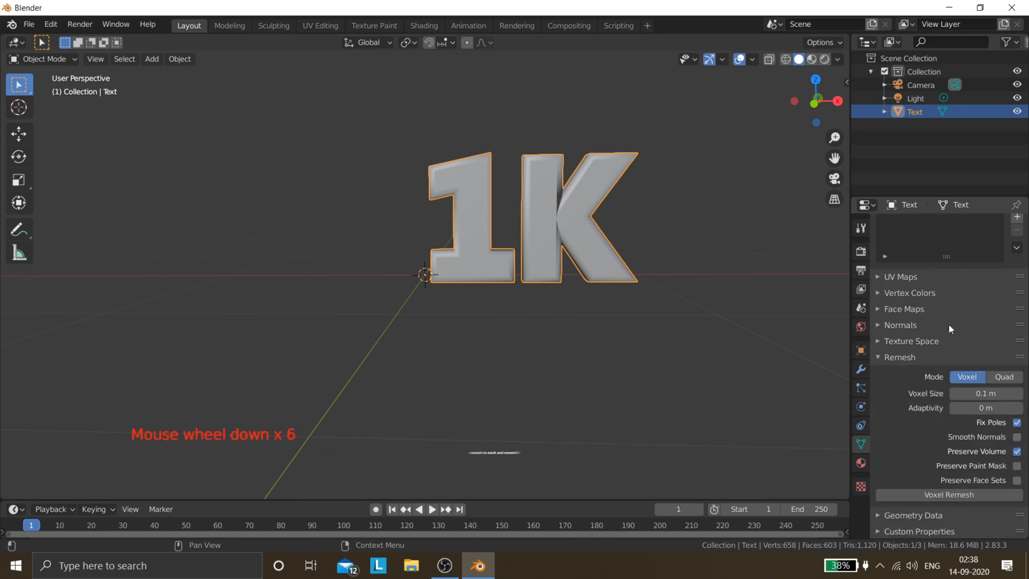
click(846, 82)
click(843, 86)
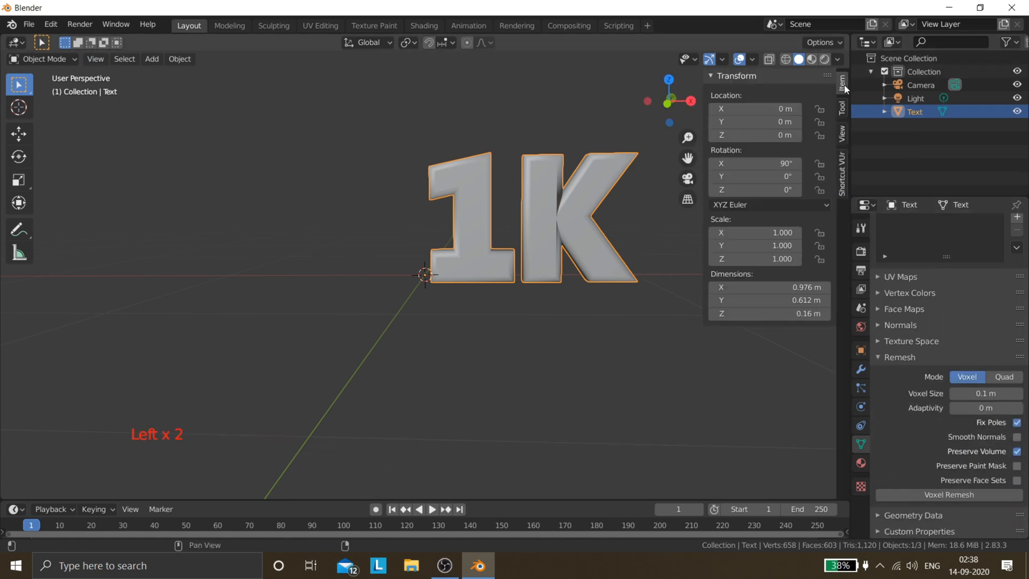
key(s)
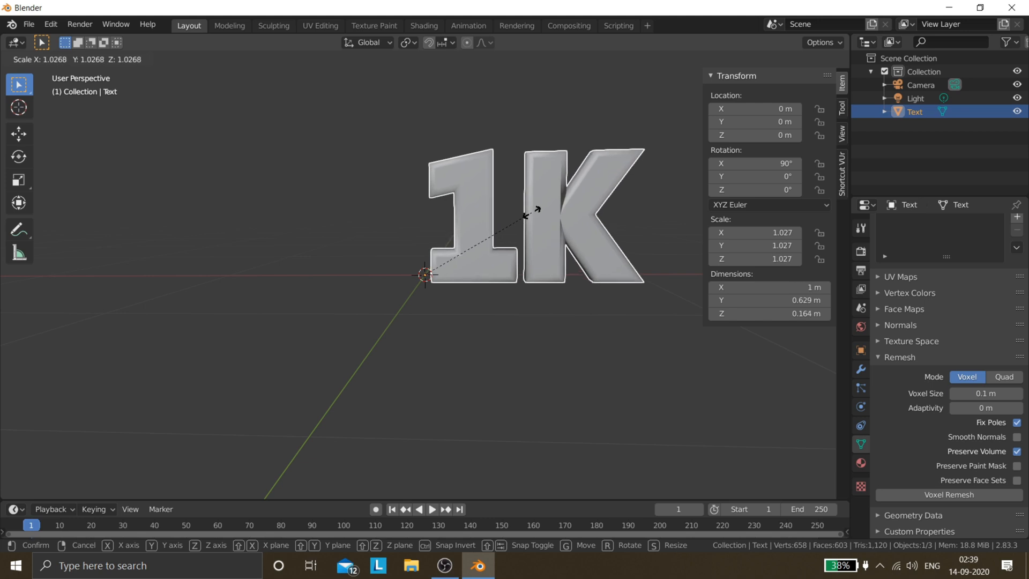
click(535, 208)
click(592, 293)
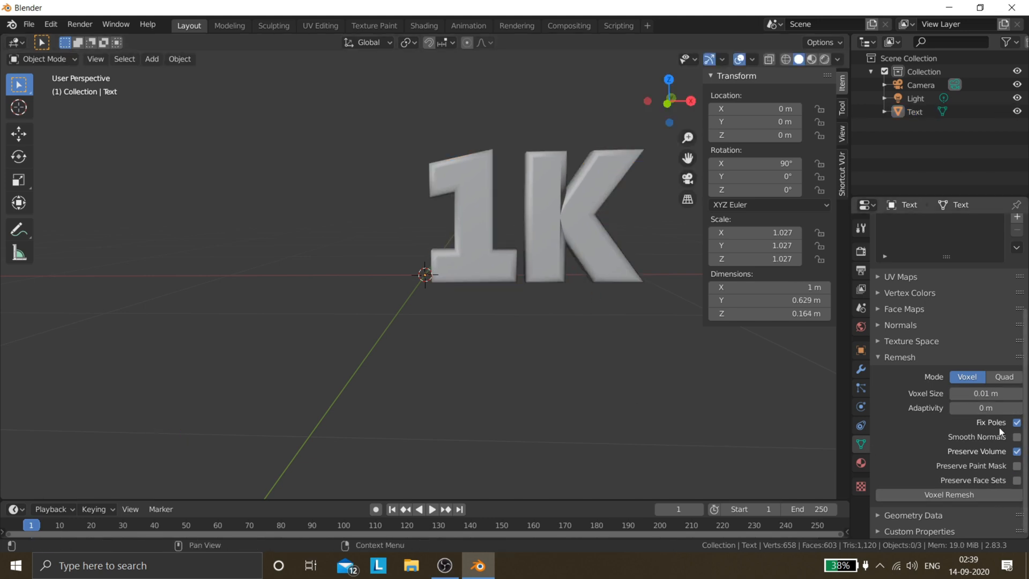
- Voxel remesh the 1K mesh with a voxel size of 0.01 m and check its topology in Edit Mode
click(906, 494)
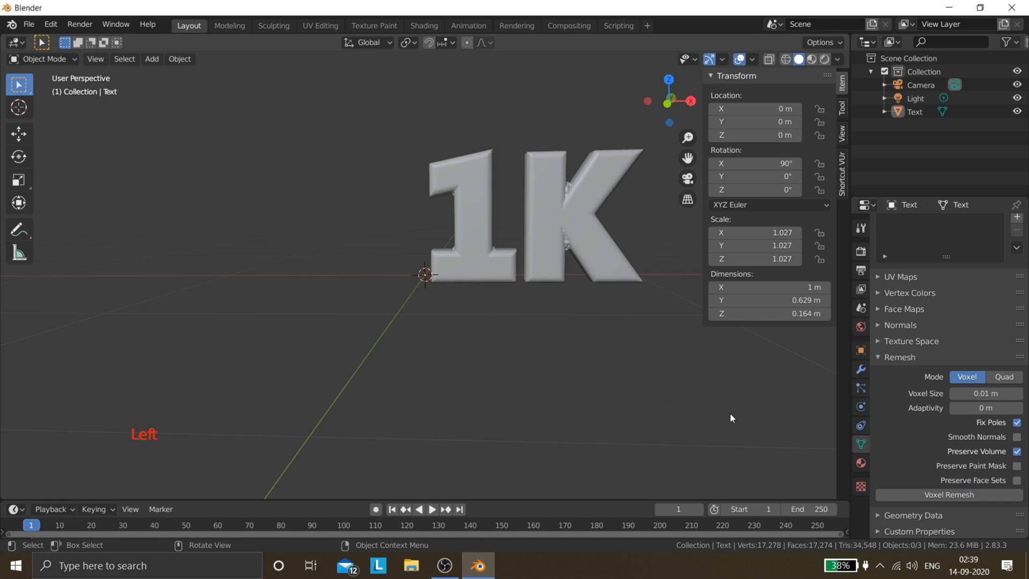
key(Tab)
key(Tab)
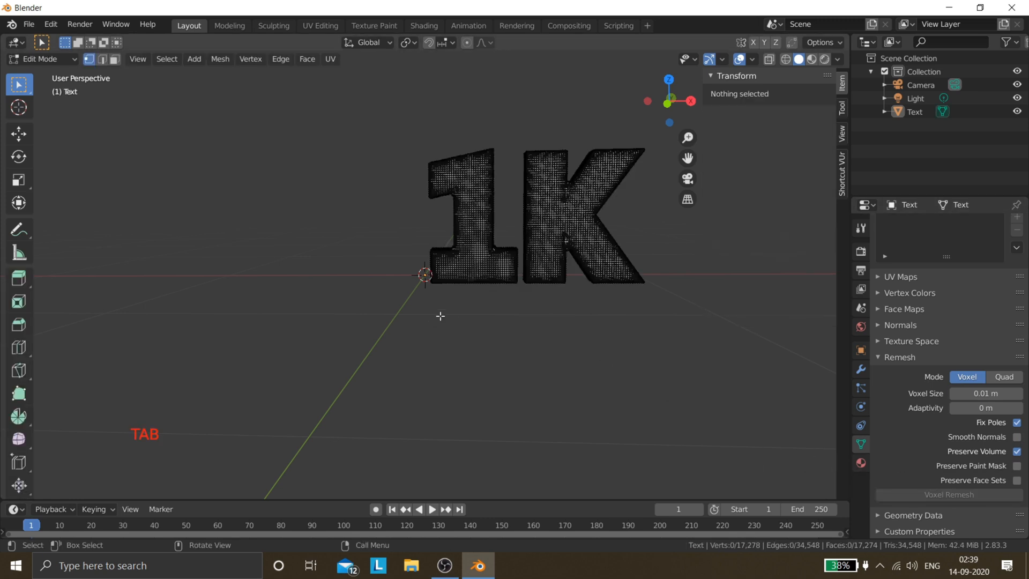
scroll(531, 310, up, 2)
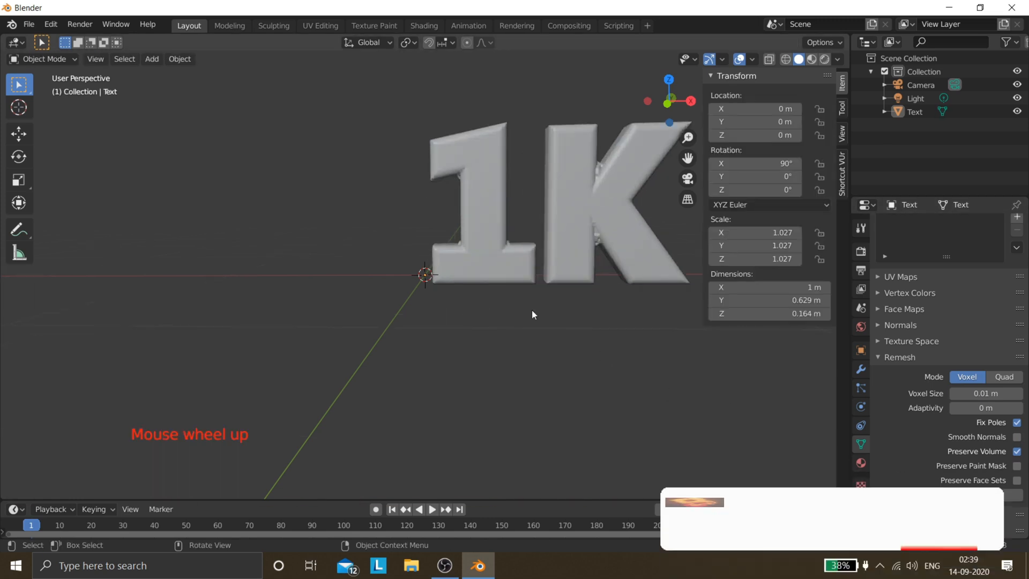
- Hide the transform sidebar and move the 1K mesh about 0.47 m along negative X to roughly center it on the world origin
click(554, 256)
key(n)
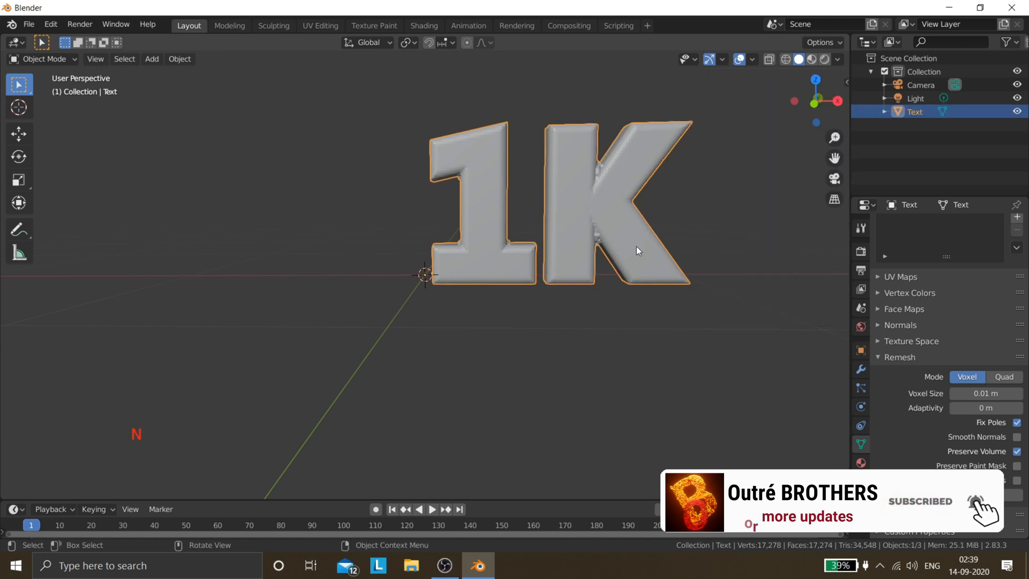
key(g)
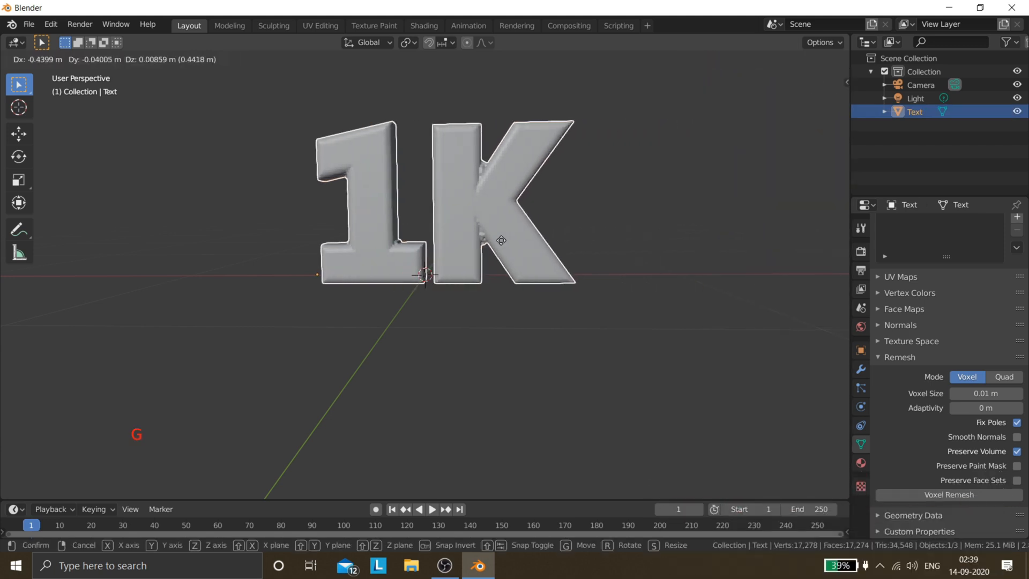
click(491, 237)
middle_drag(482, 302, 506, 303)
scroll(506, 303, up, 1)
scroll(847, 384, down, 2)
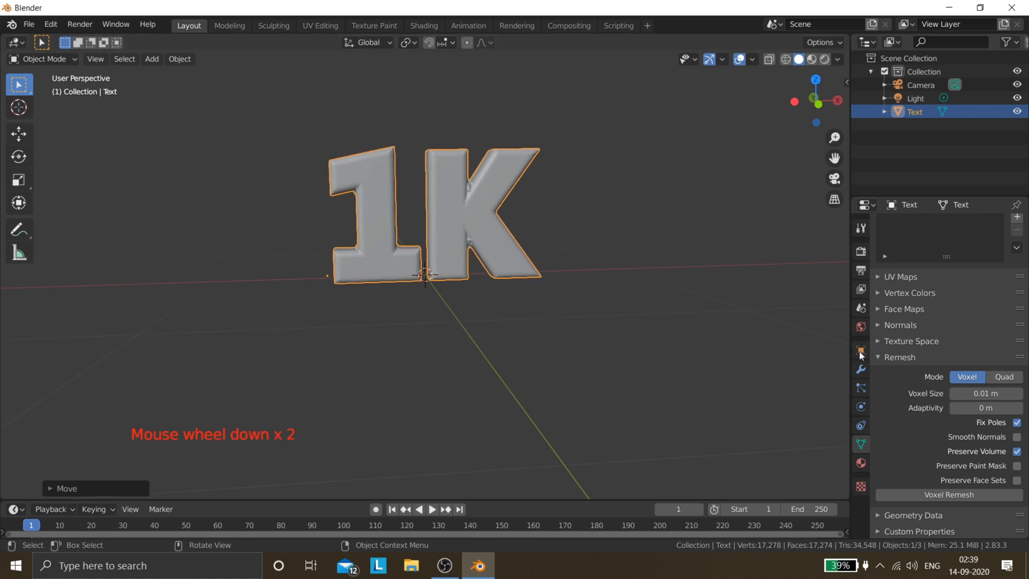
click(861, 351)
click(700, 429)
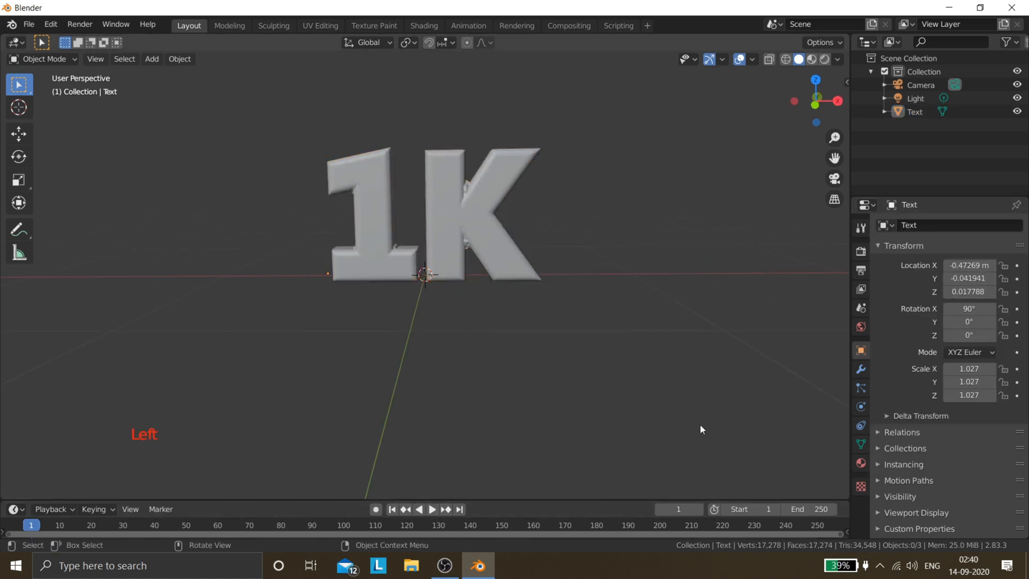
- Add Cloth physics to the 1K mesh and enable its Pressure with a value of 30
click(860, 406)
click(959, 270)
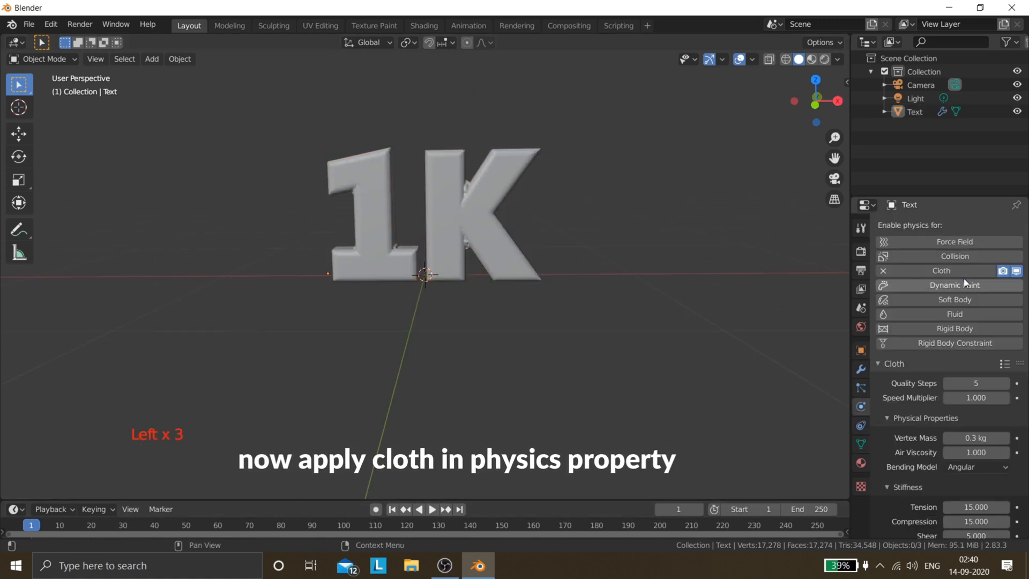
scroll(964, 282, down, 17)
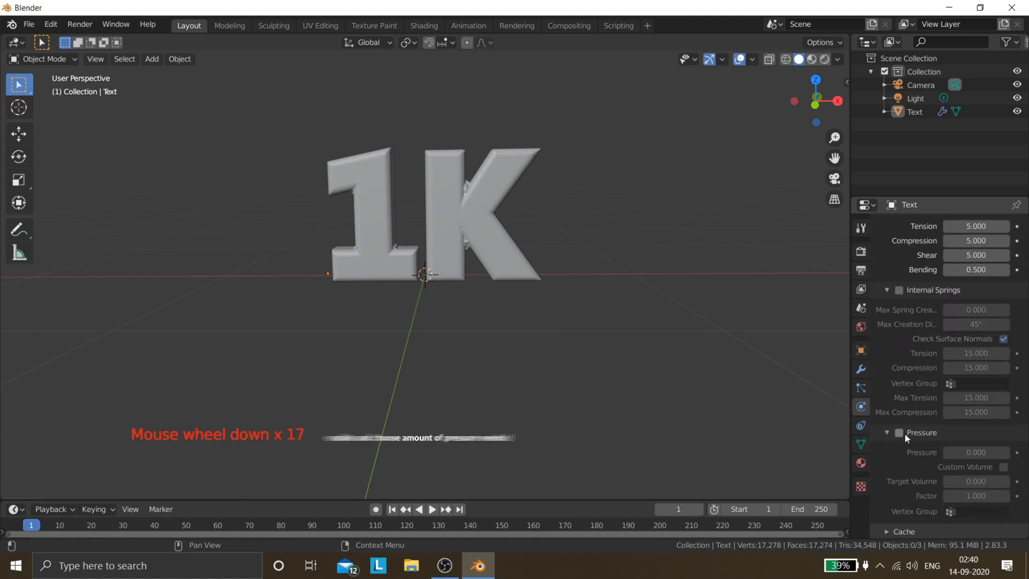
click(898, 433)
click(992, 453)
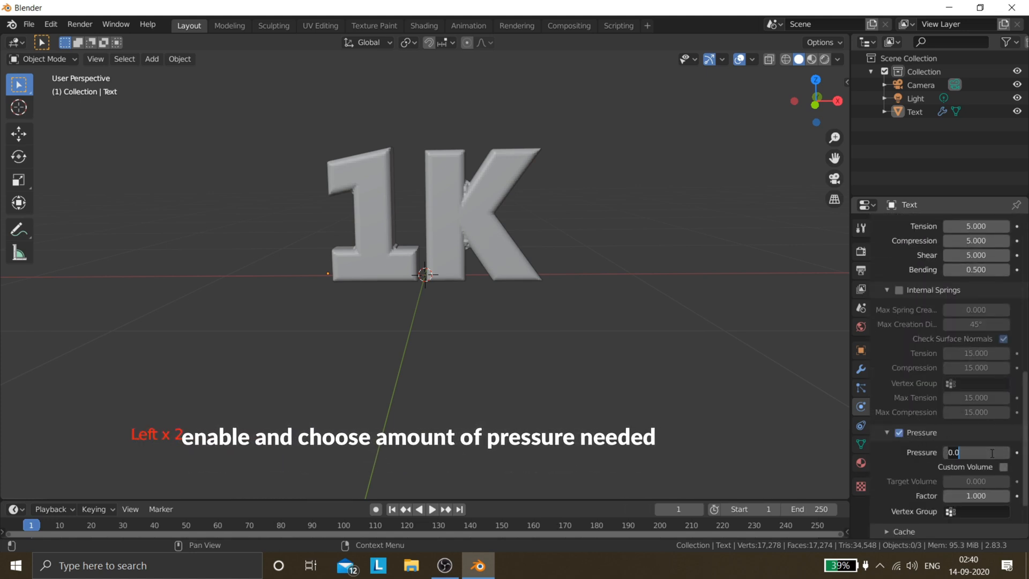
key(Return)
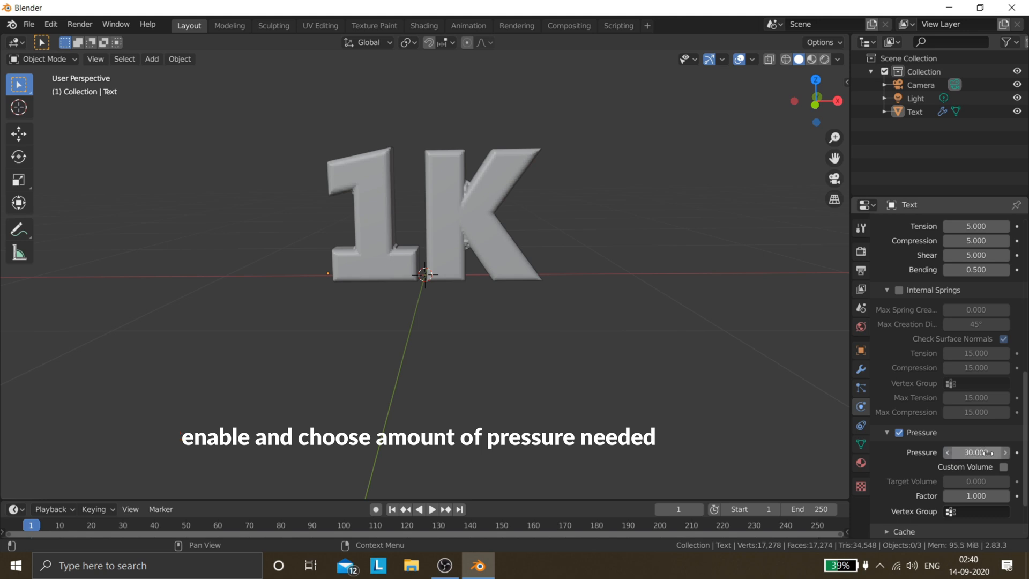
- Play the cloth simulation to inflate the 1K mesh and stop it at frame 6
click(433, 509)
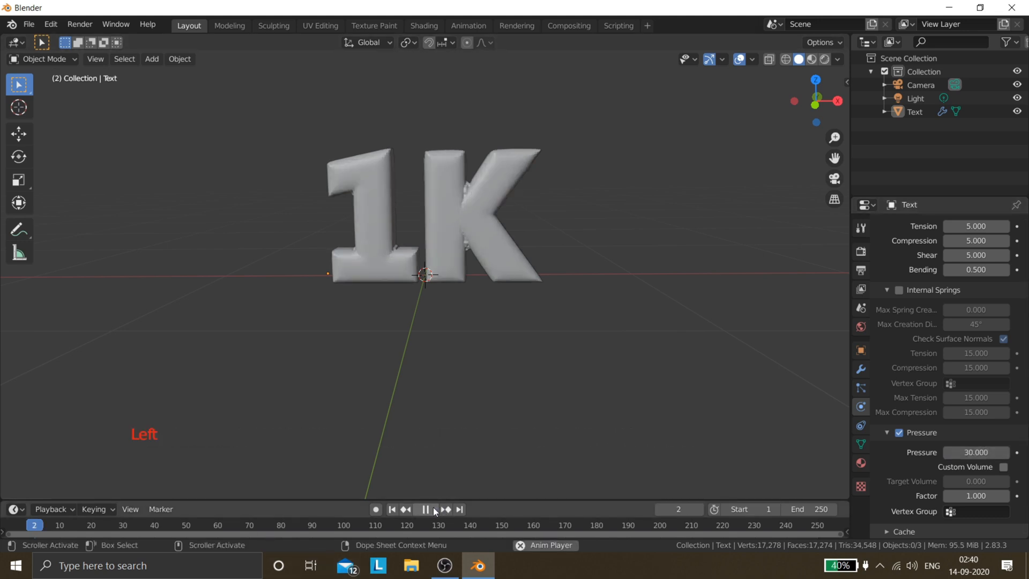
click(434, 510)
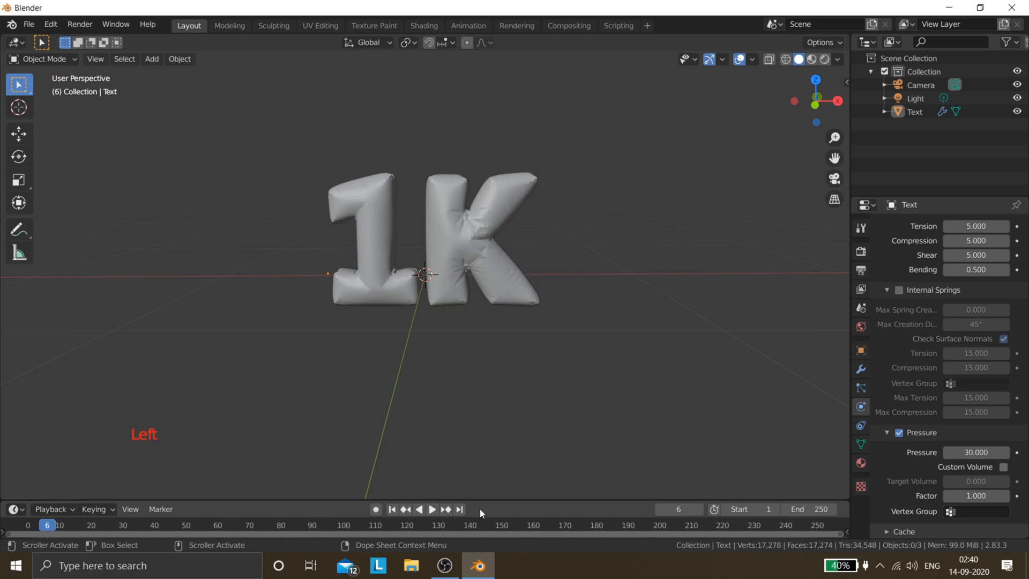
scroll(995, 486, down, 2)
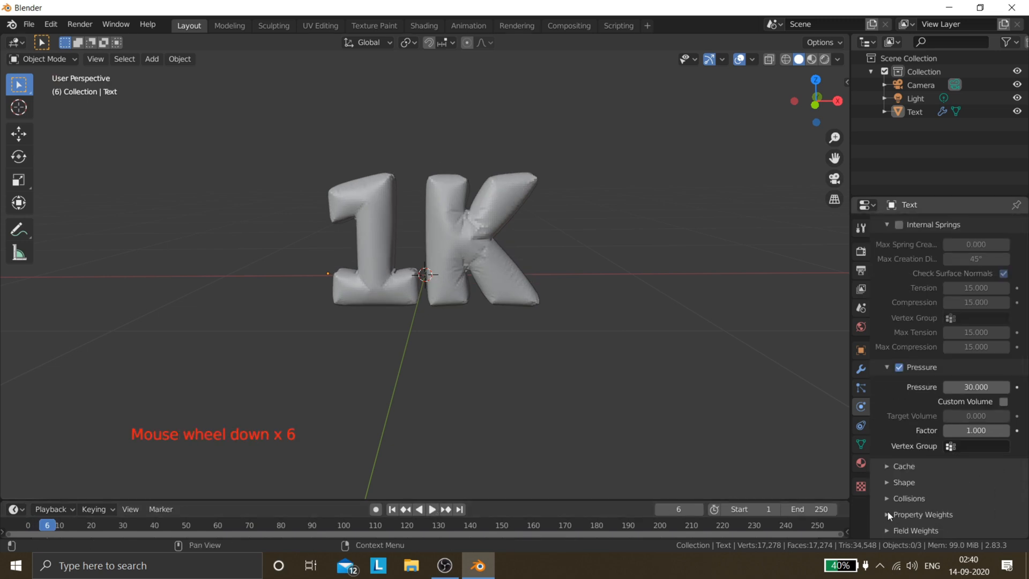
- Remove gravity's influence in the cloth simulation's field weights and add a new material to the 1K mesh
click(886, 530)
scroll(886, 529, down, 5)
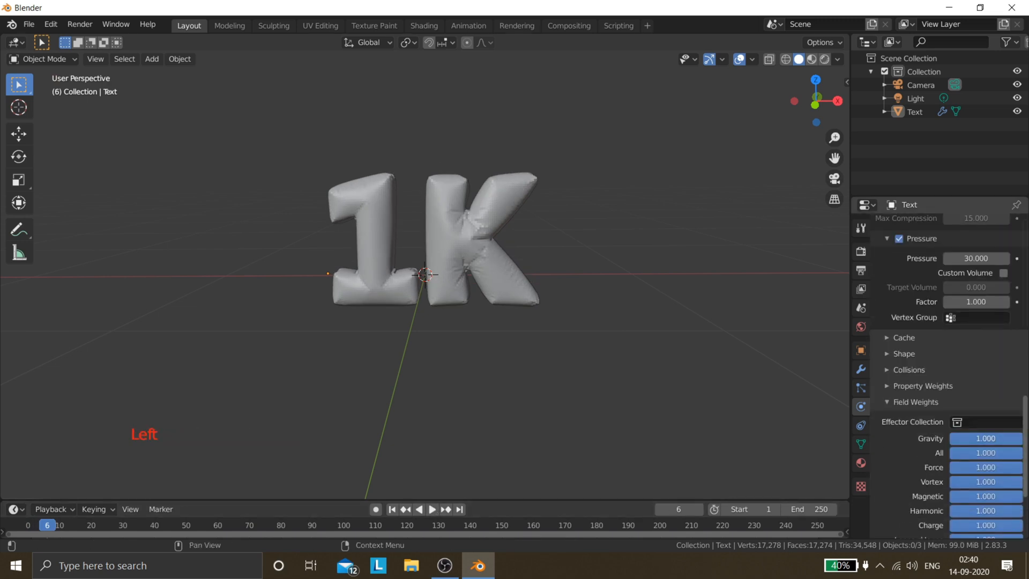
drag(986, 438, 950, 438)
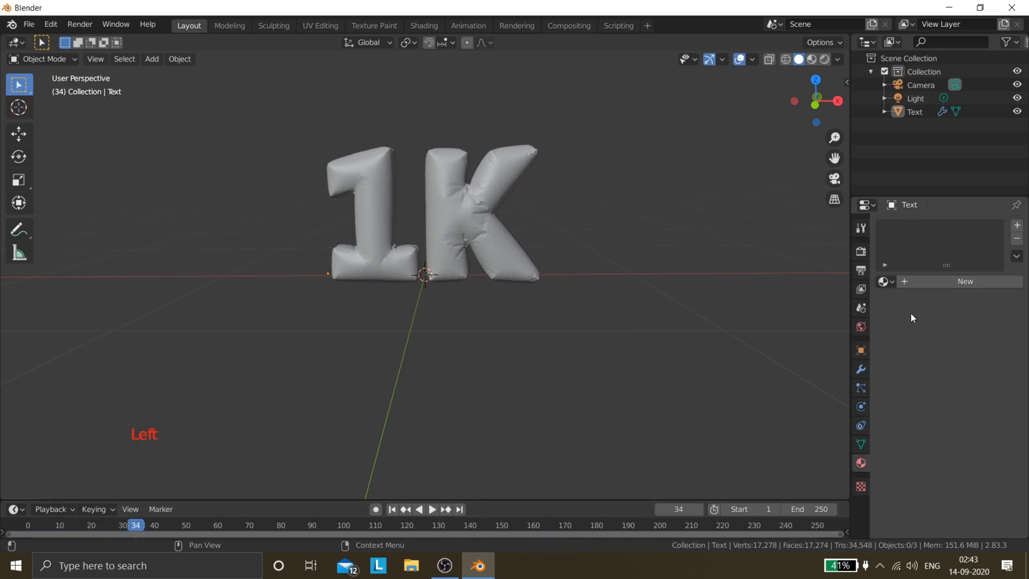
click(937, 287)
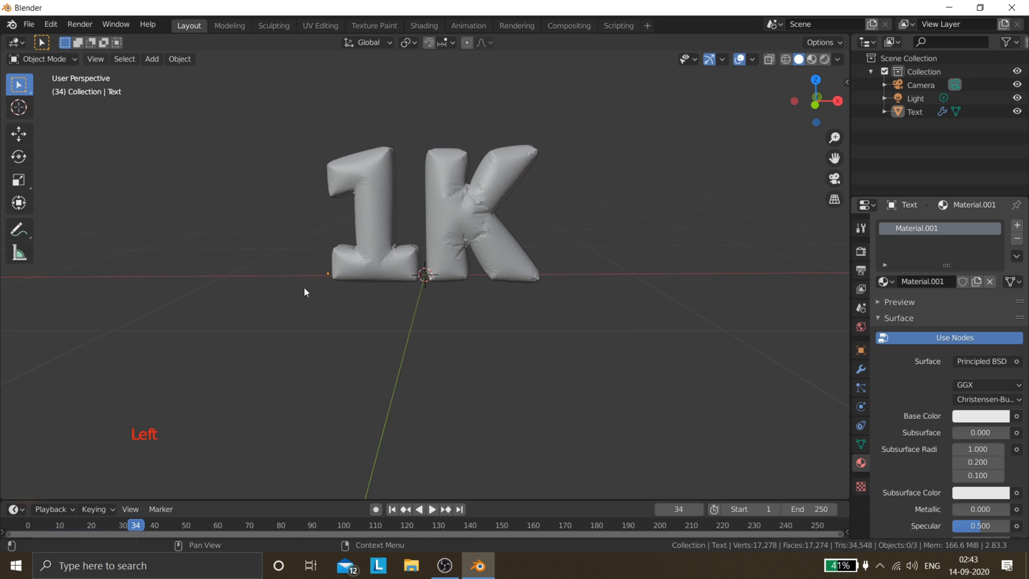
- Start saving the file, and create and open a new folder named 1K inside Documents
click(29, 24)
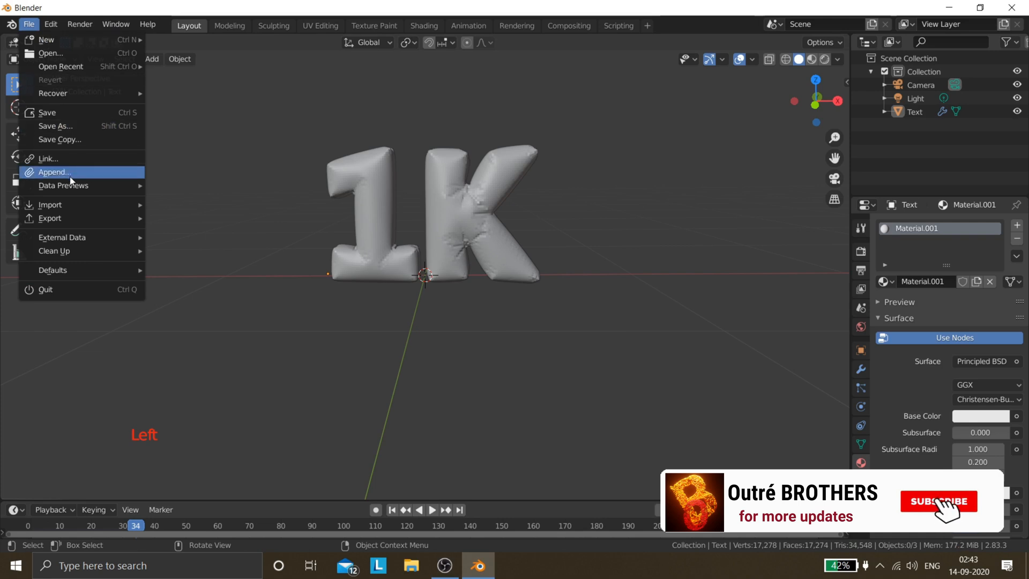
click(65, 112)
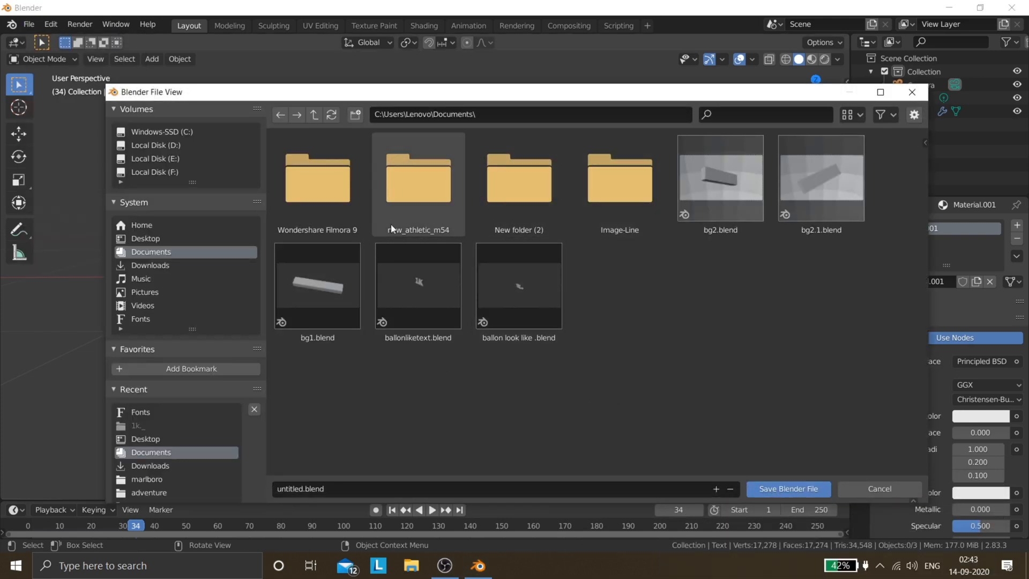
click(355, 115)
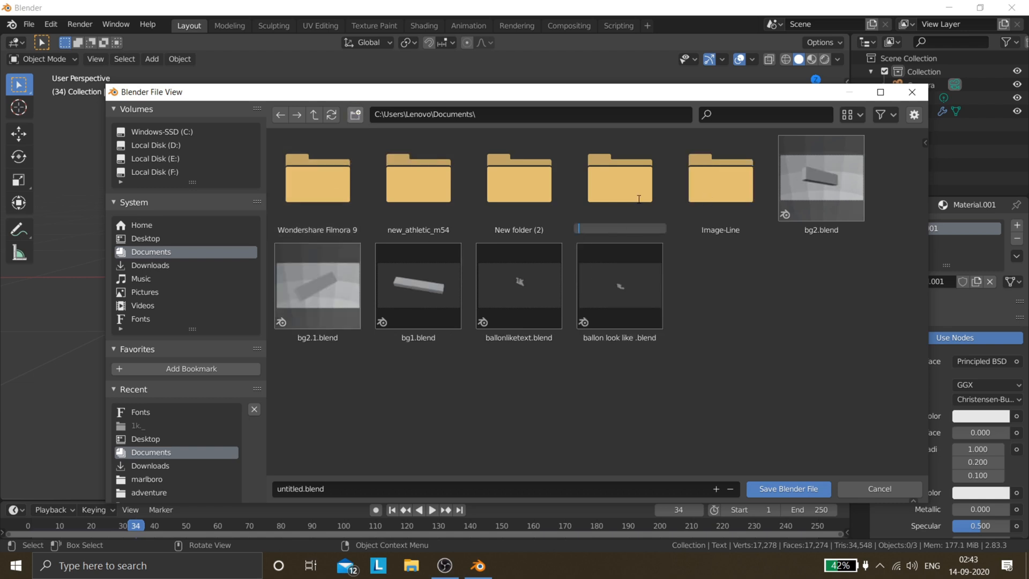
key(Caps_Lock)
key(Return)
double_click(720, 177)
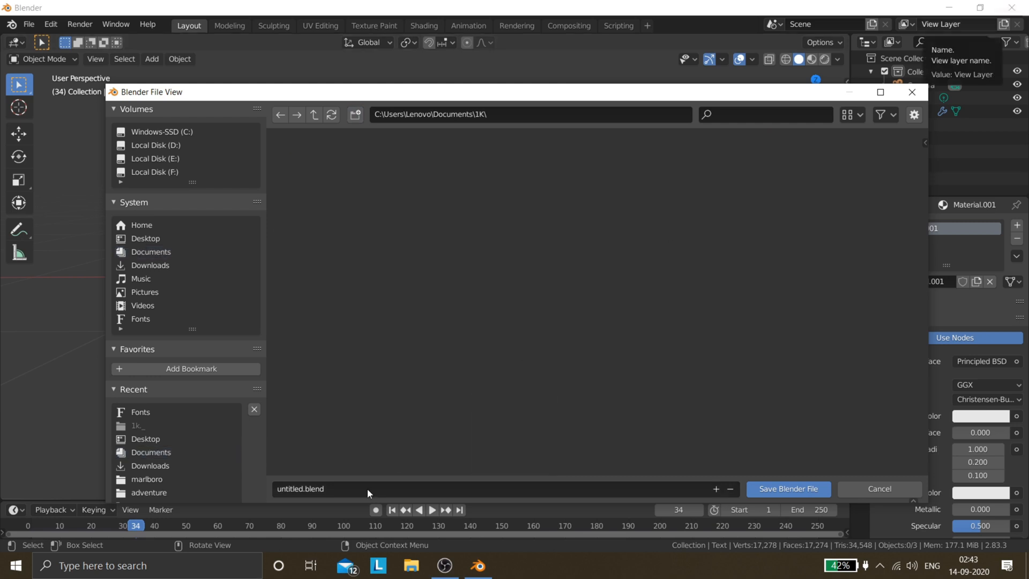
- Name the file 1KBALOONTEXT and save it in the 1K folder
click(368, 488)
key(Caps_Lock)
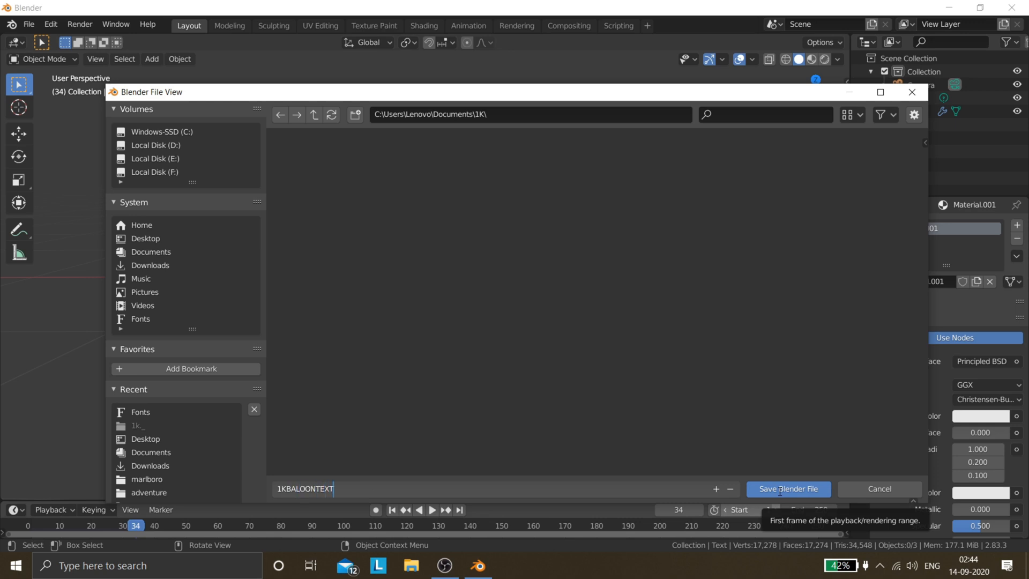
key(Return)
click(797, 488)
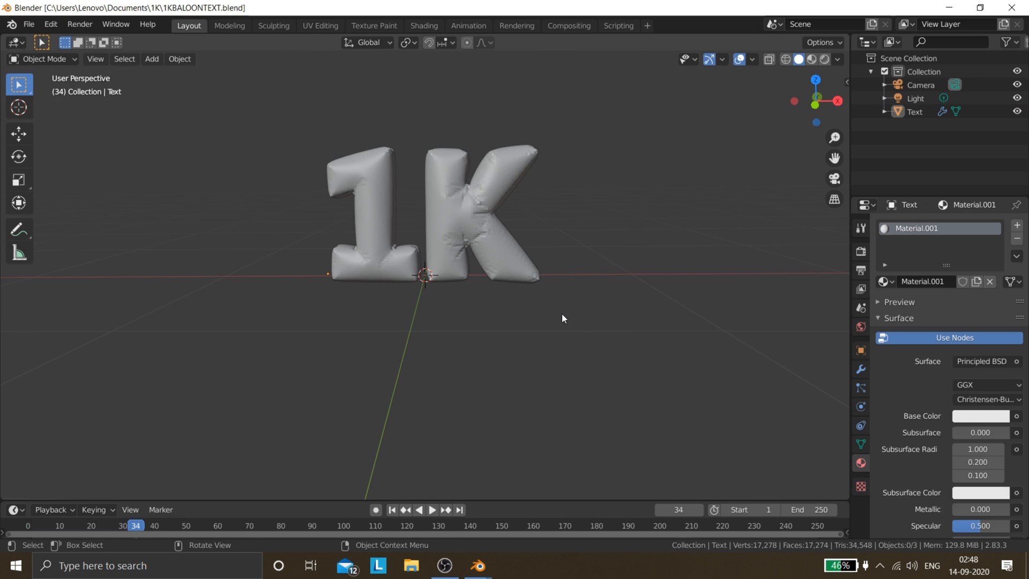
- In Material Preview, give the 1K material a blue base color (H 0.613, S 1.000, V 0.989) and set Metallic to 1.000
scroll(562, 313, up, 2)
scroll(561, 314, down, 3)
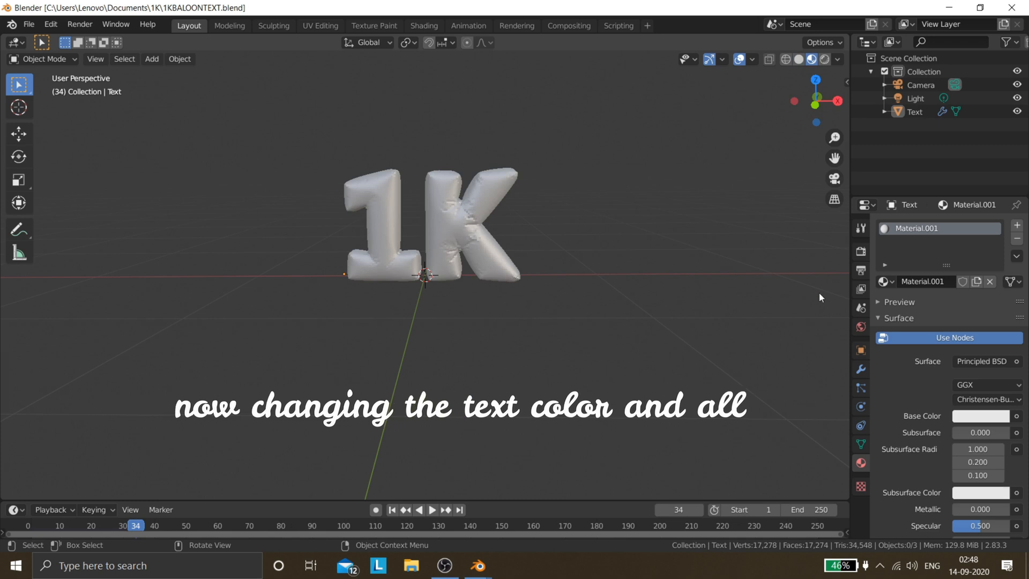
click(981, 417)
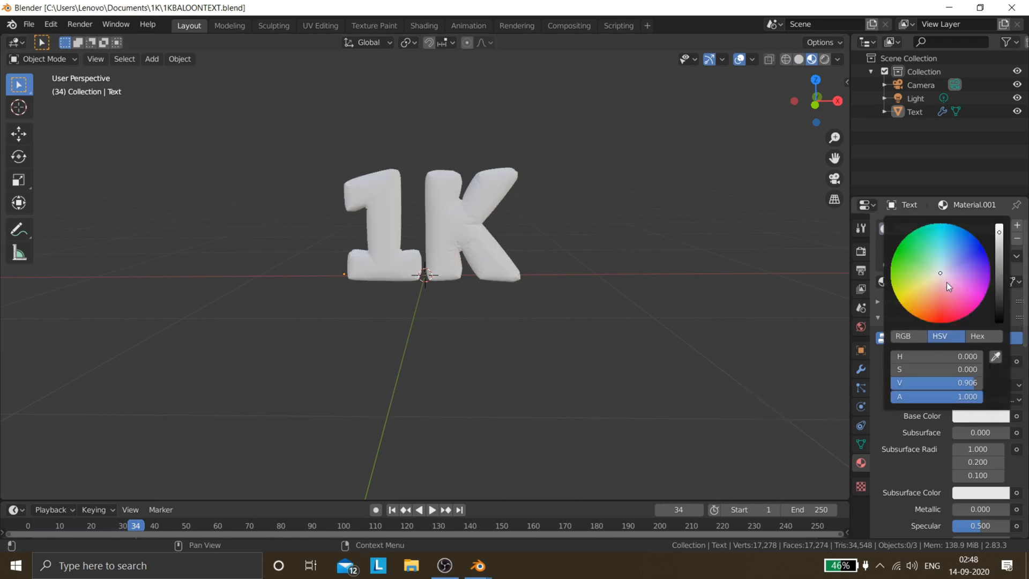
drag(946, 282, 892, 255)
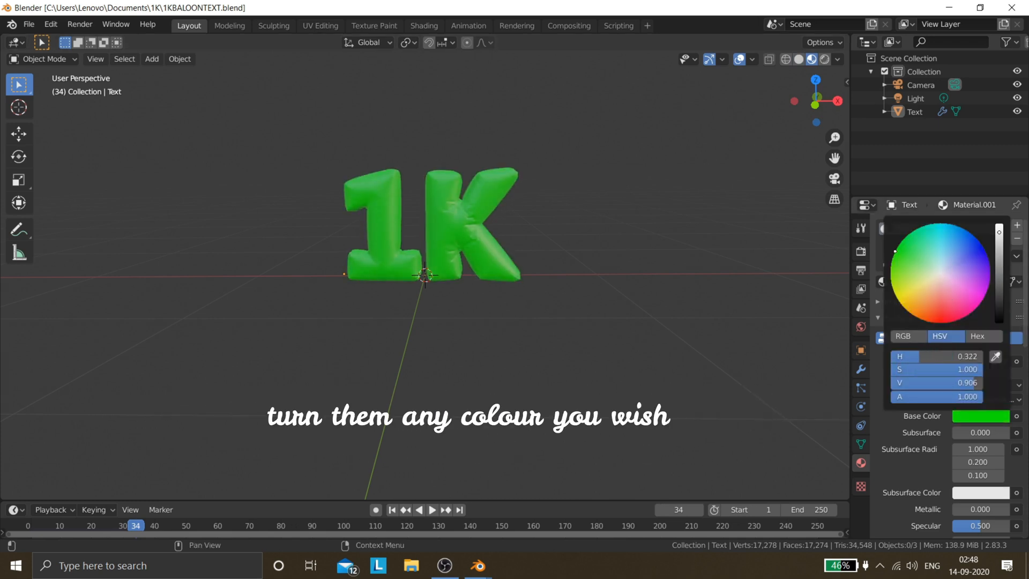
drag(895, 251, 937, 223)
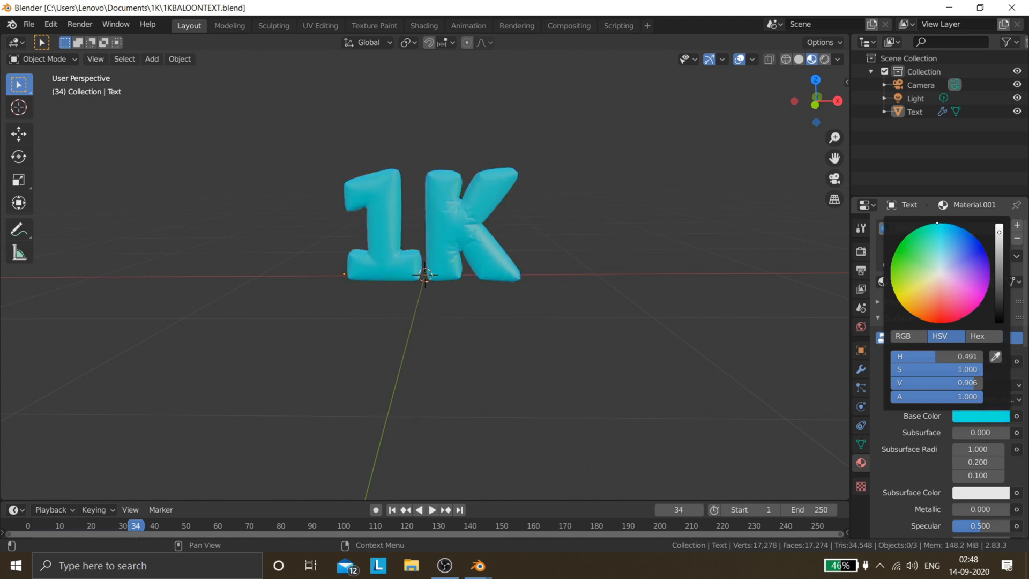
drag(893, 252, 999, 225)
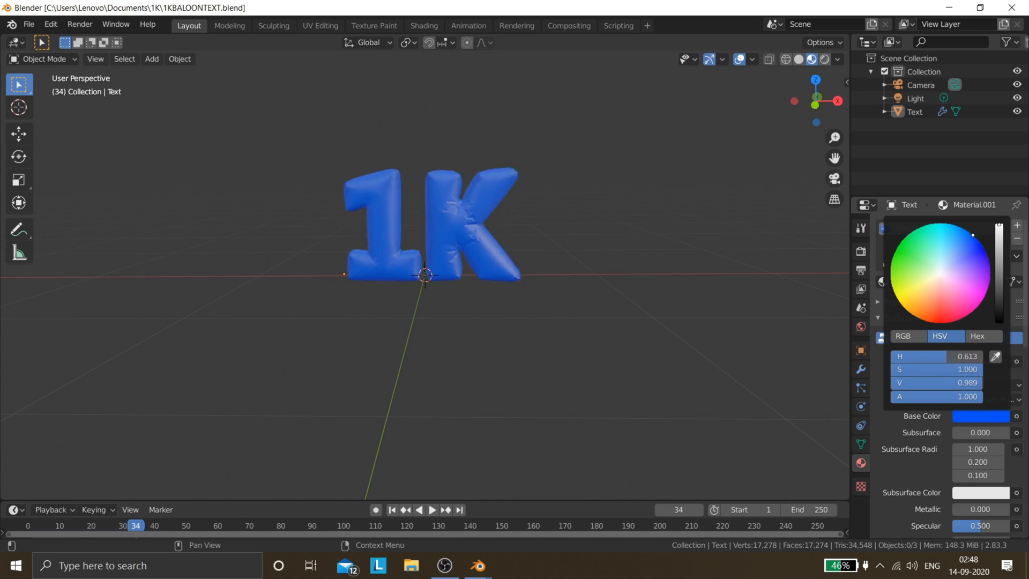
scroll(978, 456, down, 3)
drag(979, 402, 1009, 401)
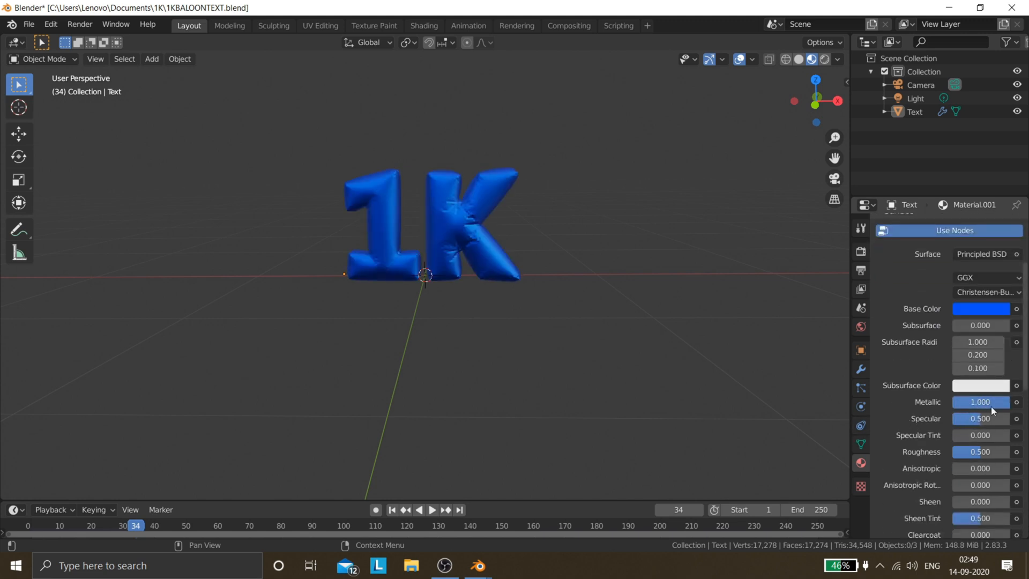
- Refine the 1K material's base color to a lighter blue (H 0.583, S 1.000, V 0.936) and save the file
click(984, 313)
mouse_move(1005, 127)
mouse_down()
mouse_move(1000, 145)
mouse_move(999, 122)
mouse_up()
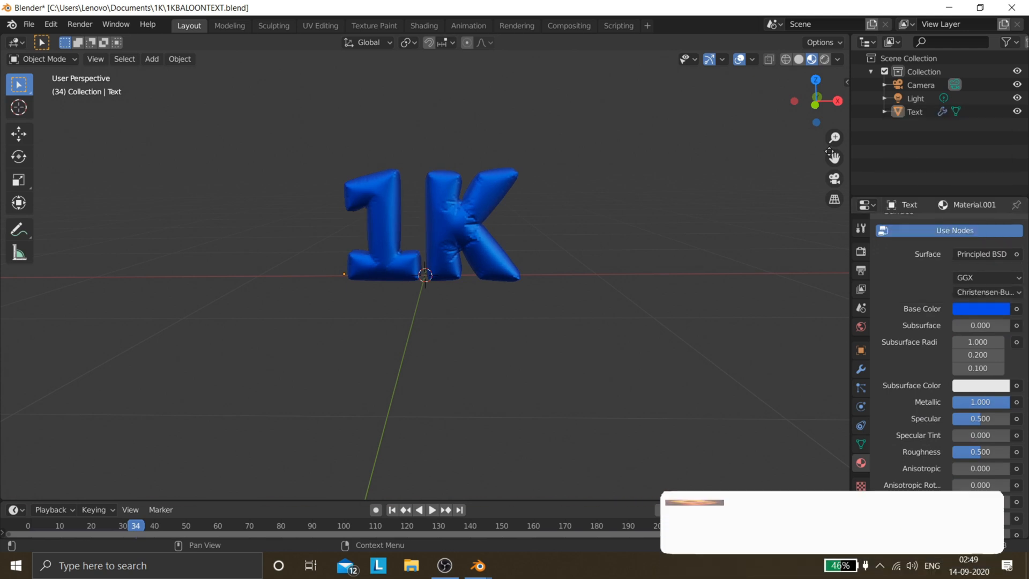
click(984, 309)
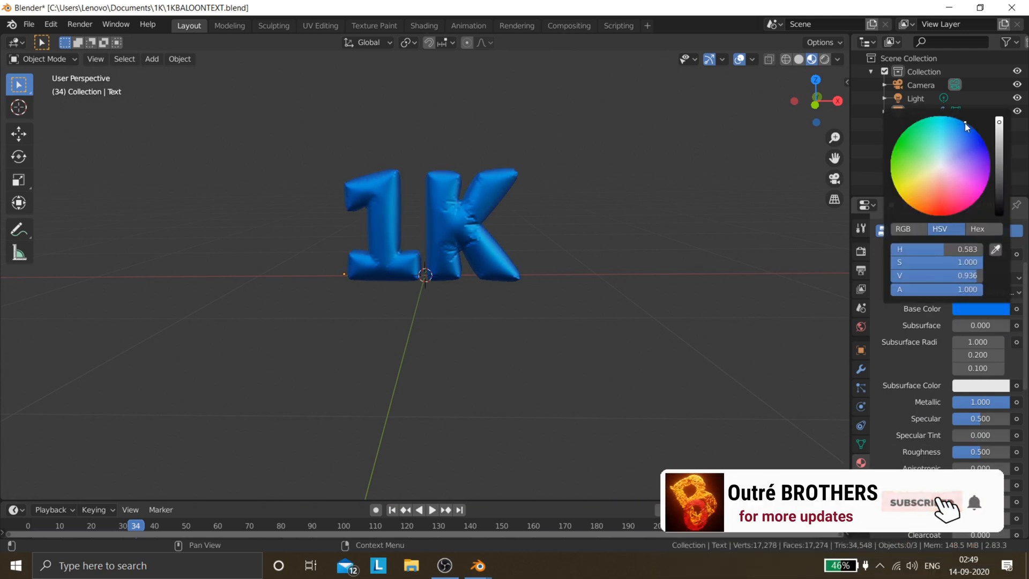
scroll(524, 315, down, 2)
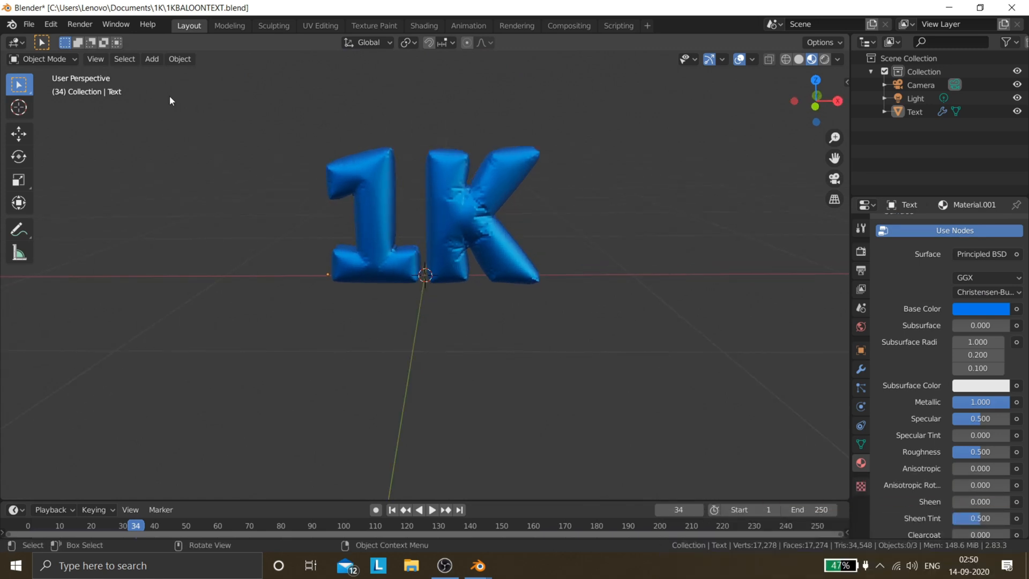
click(28, 24)
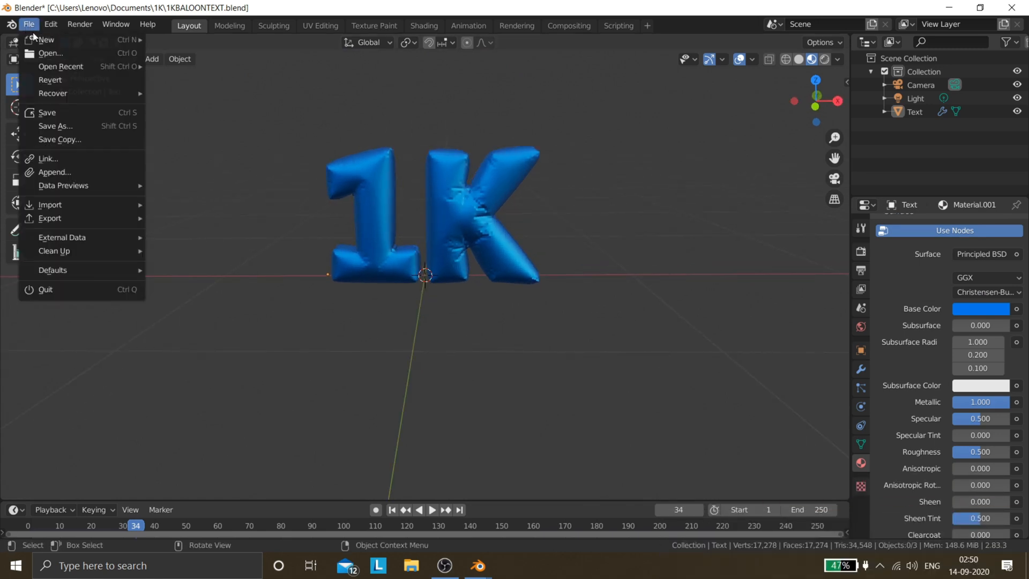
click(47, 113)
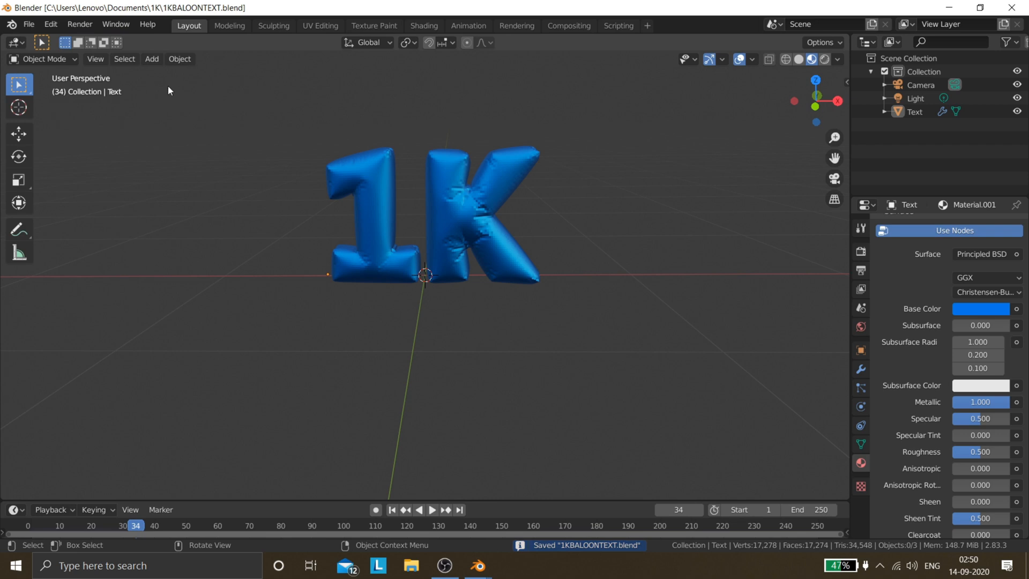
- Add a UV sphere at the world origin and scale it up about 13.7 times to enclose the 1K text as a background
click(152, 59)
mouse_move(177, 73)
click(300, 112)
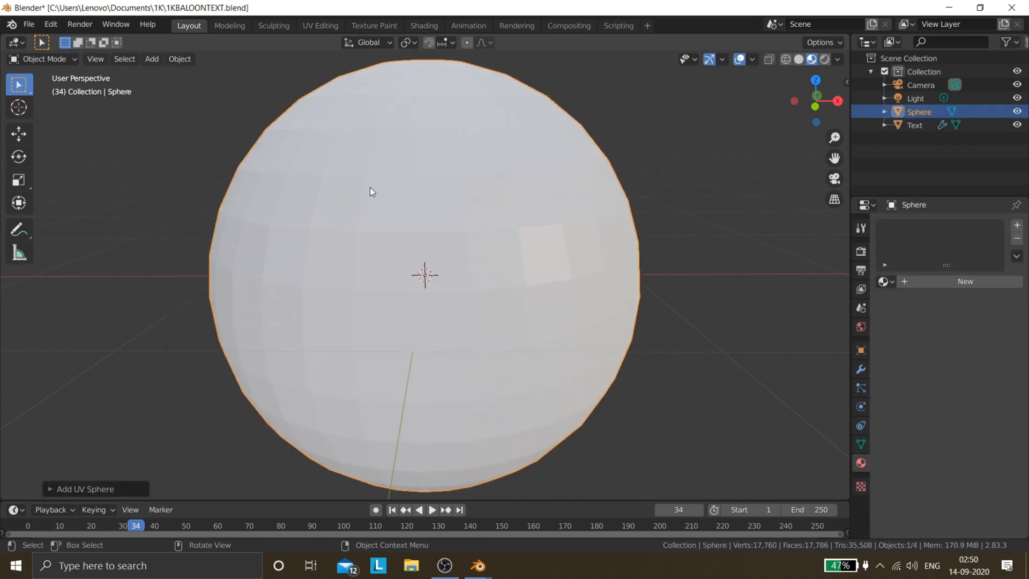
key(s)
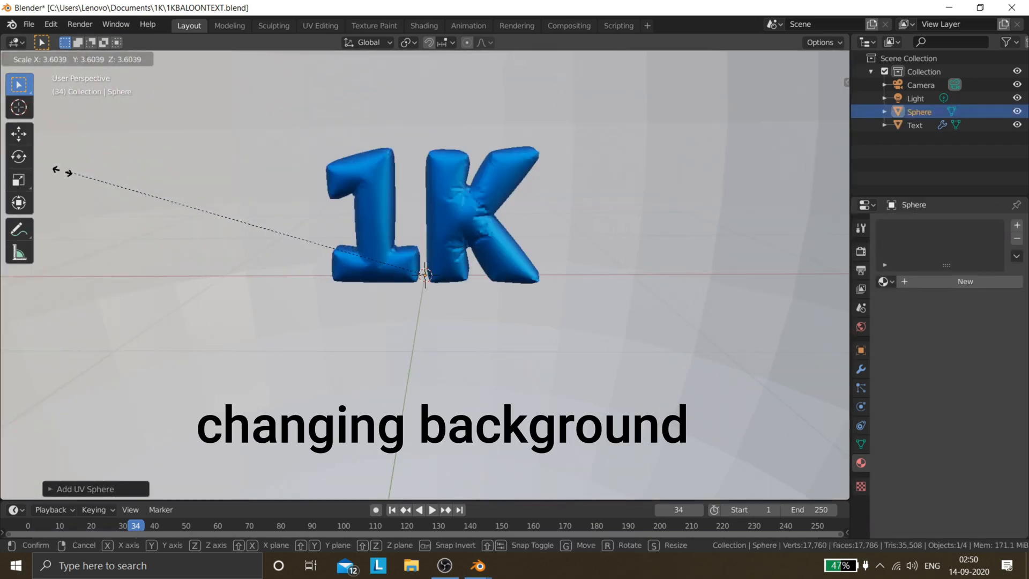
click(702, 175)
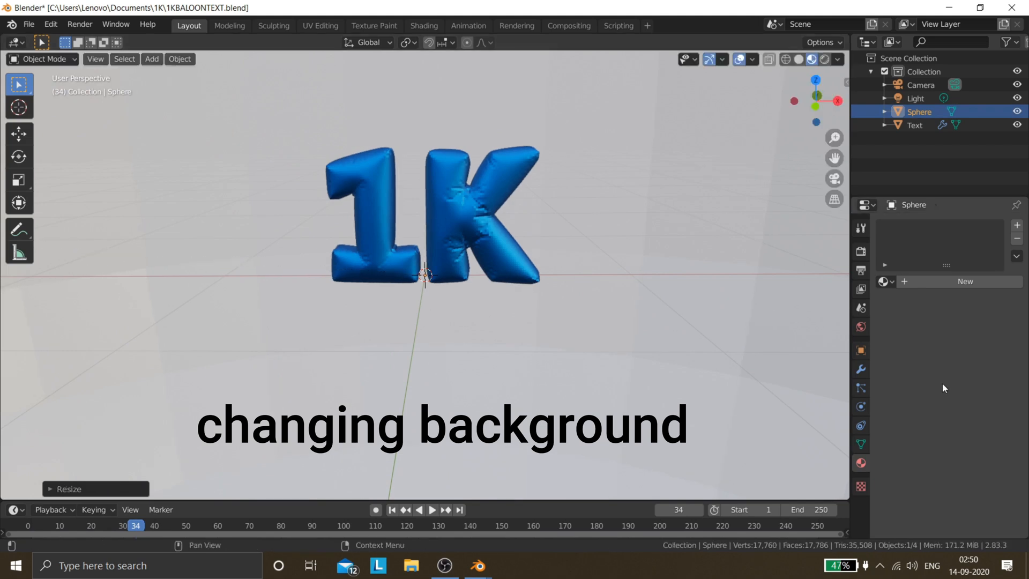
- Give the sphere a new material with a black base color and Specular set to 0.000
click(924, 281)
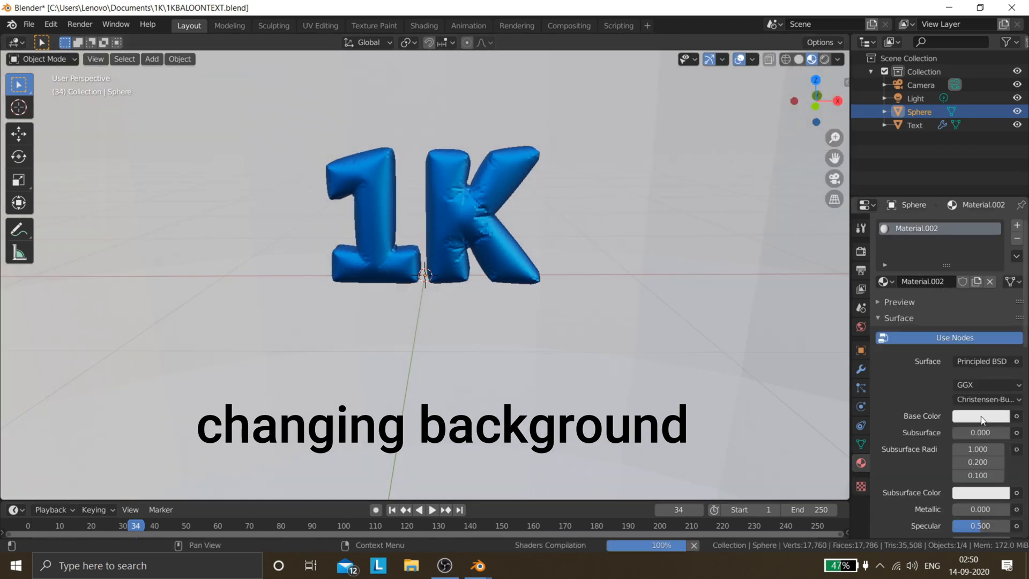
click(981, 416)
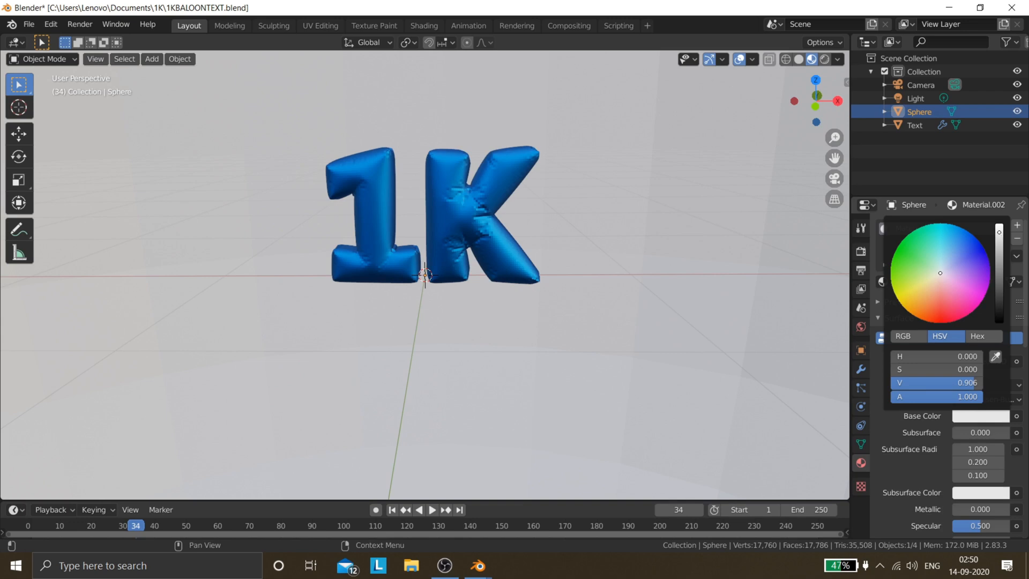
drag(999, 232, 999, 322)
scroll(978, 483, down, 5)
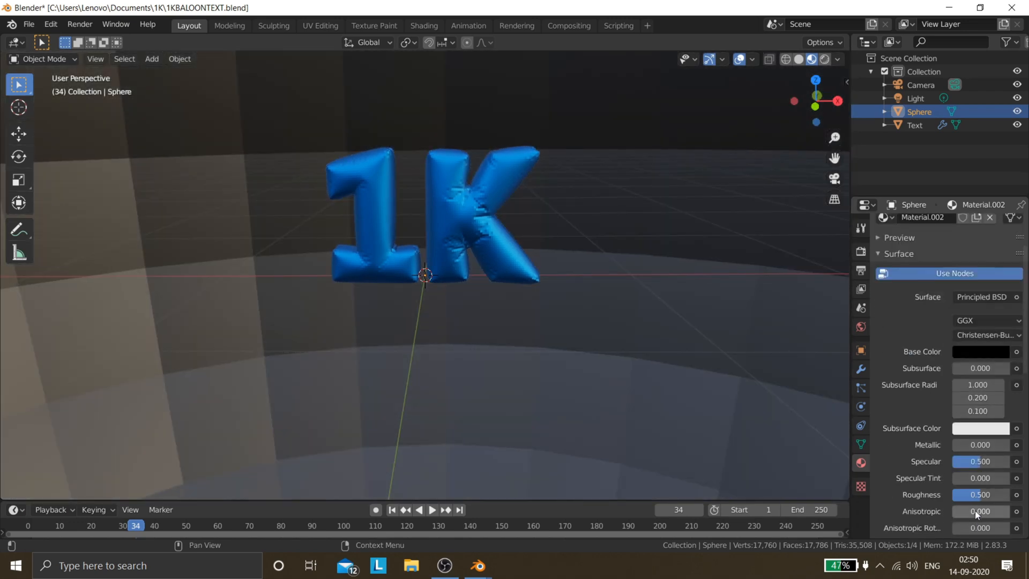
drag(976, 418, 602, 378)
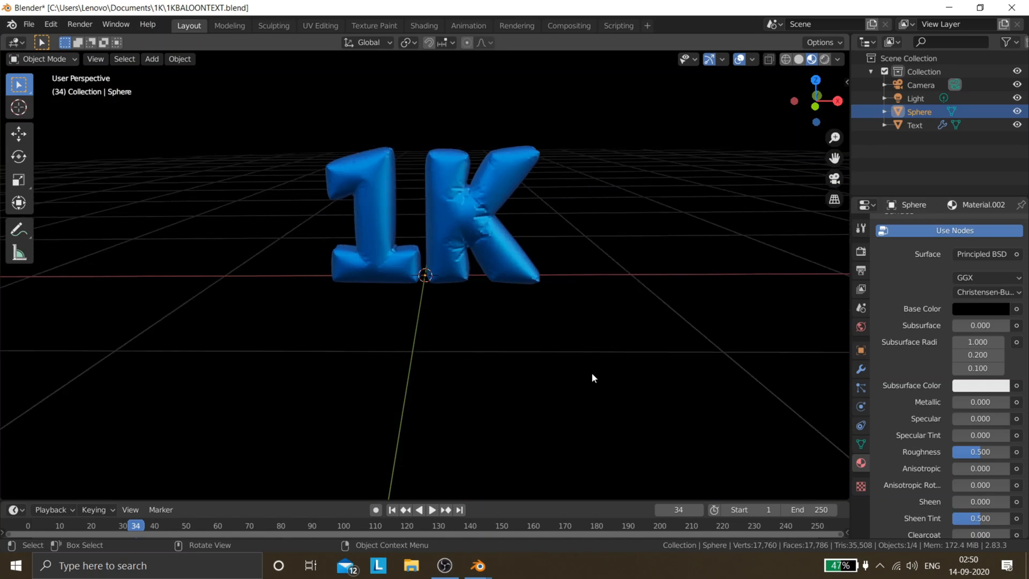
- Reset the camera's location to 0 m on all axes and set its rotation to X 90°, Y 0°, Z 0°
click(920, 84)
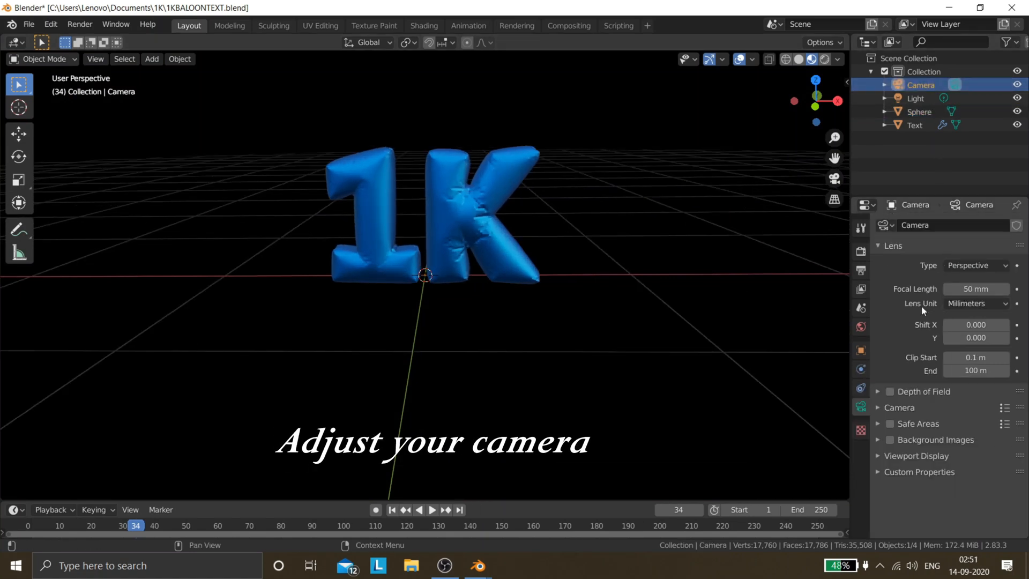
click(861, 351)
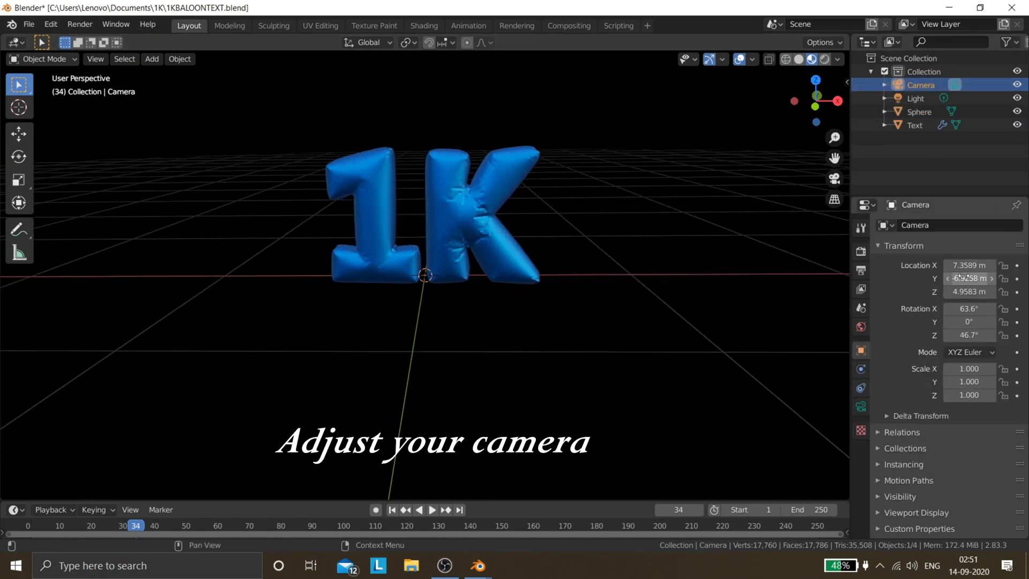
key(BackSpace)
click(968, 308)
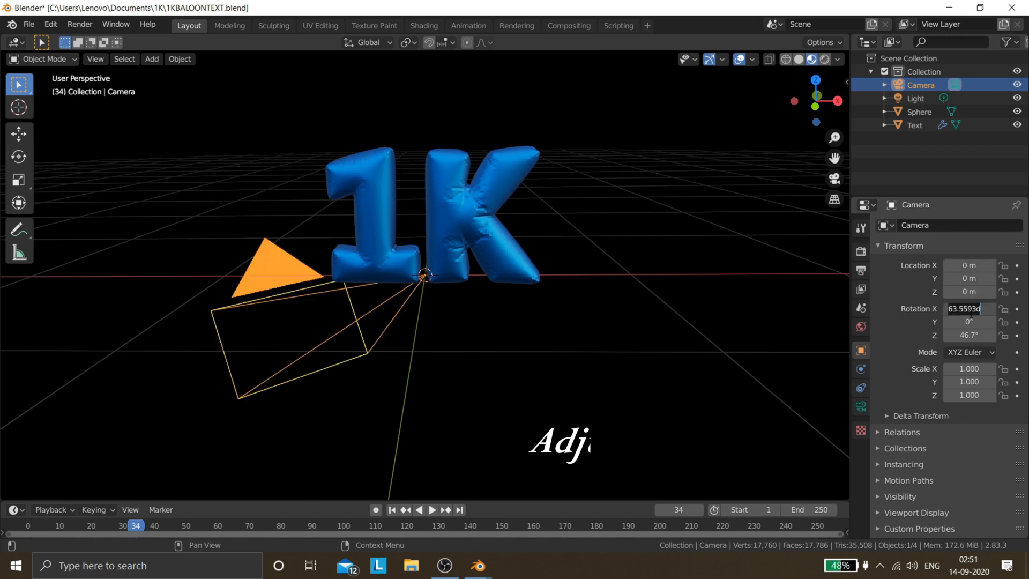
text(90)
key(Return)
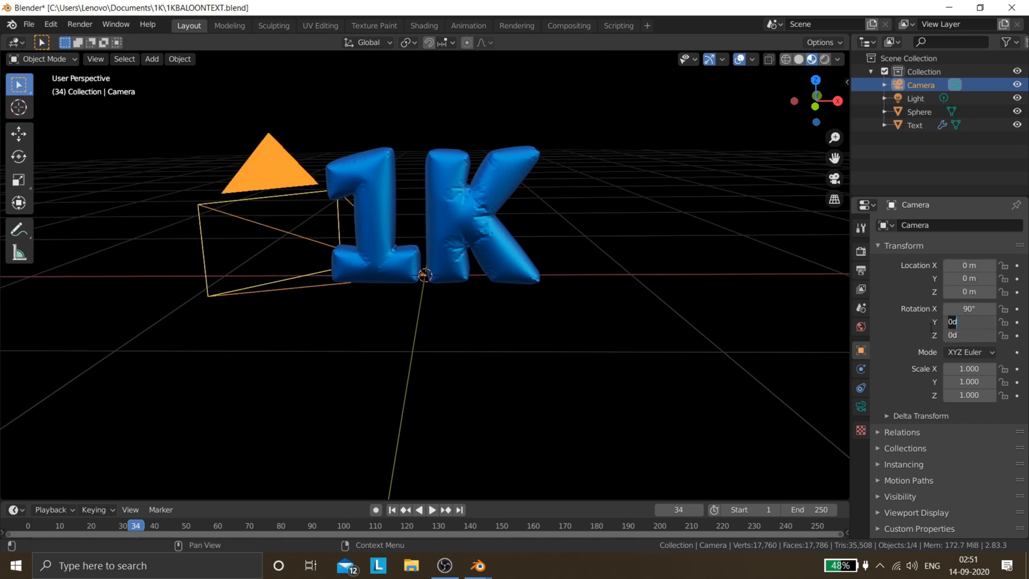
key(Return)
click(367, 276)
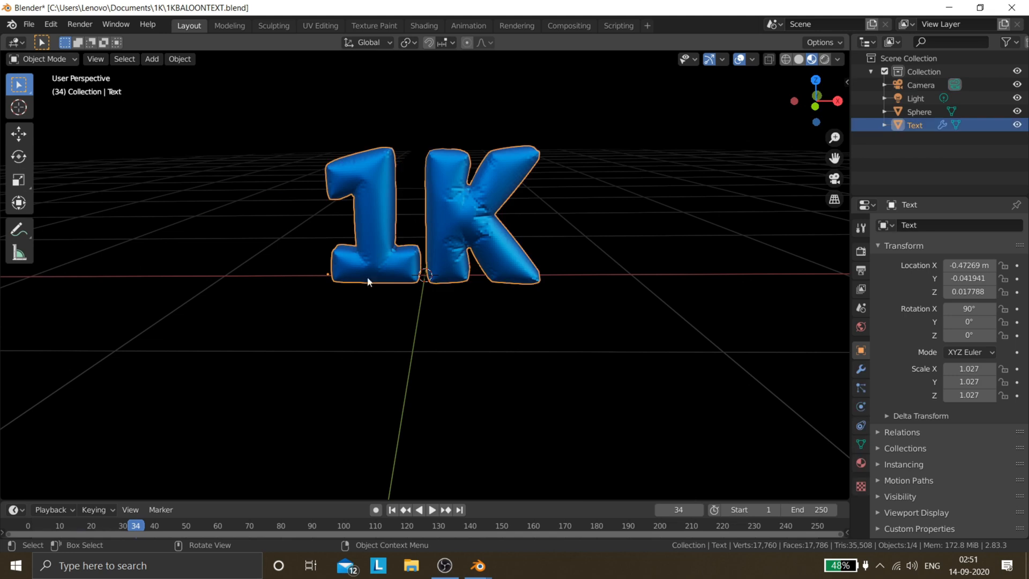
click(367, 276)
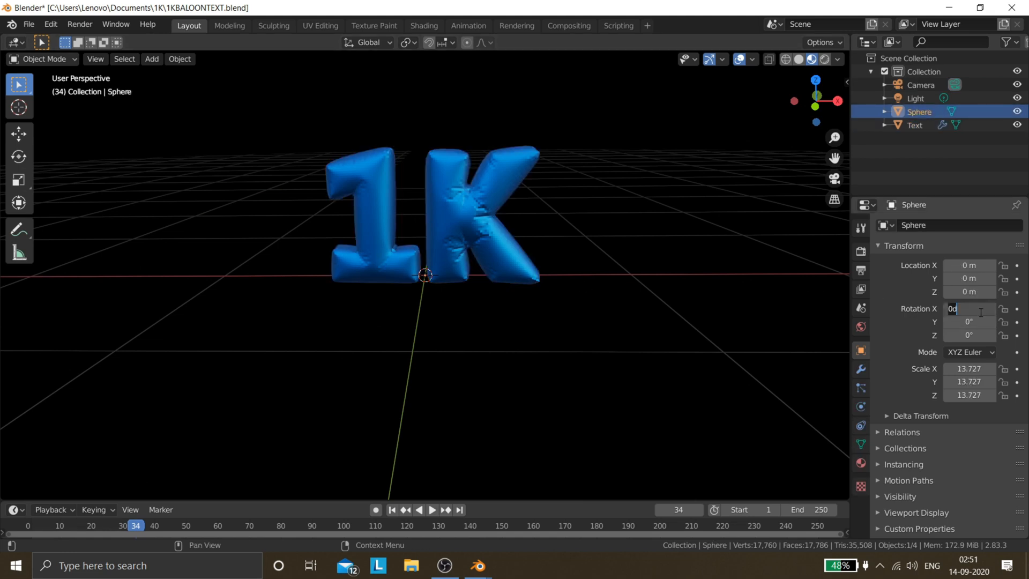
text(0d)
key(Return)
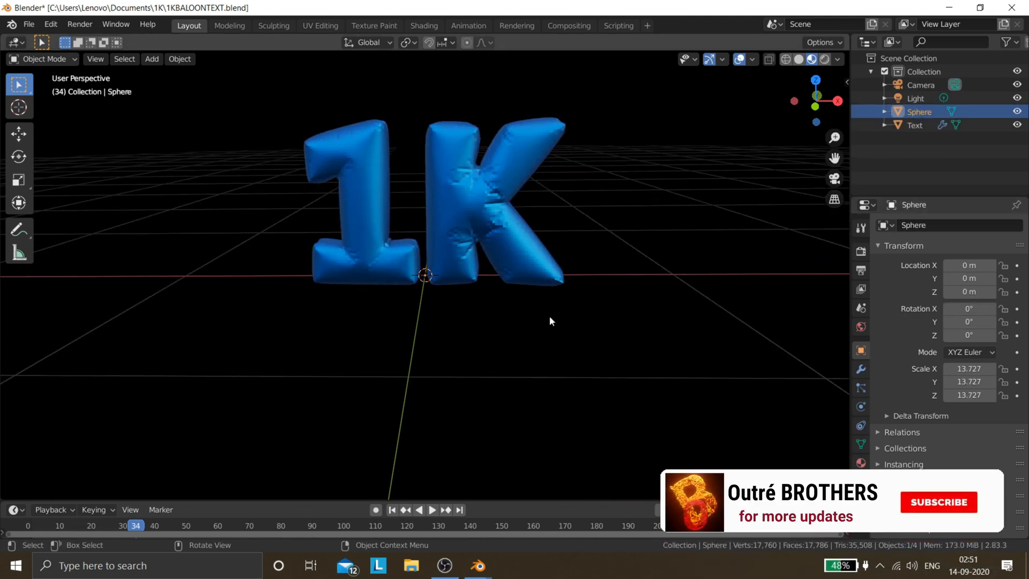
- Look through the camera and set its location to Y -2.41 m and Z 0.34 m to frame the 1K text
click(931, 84)
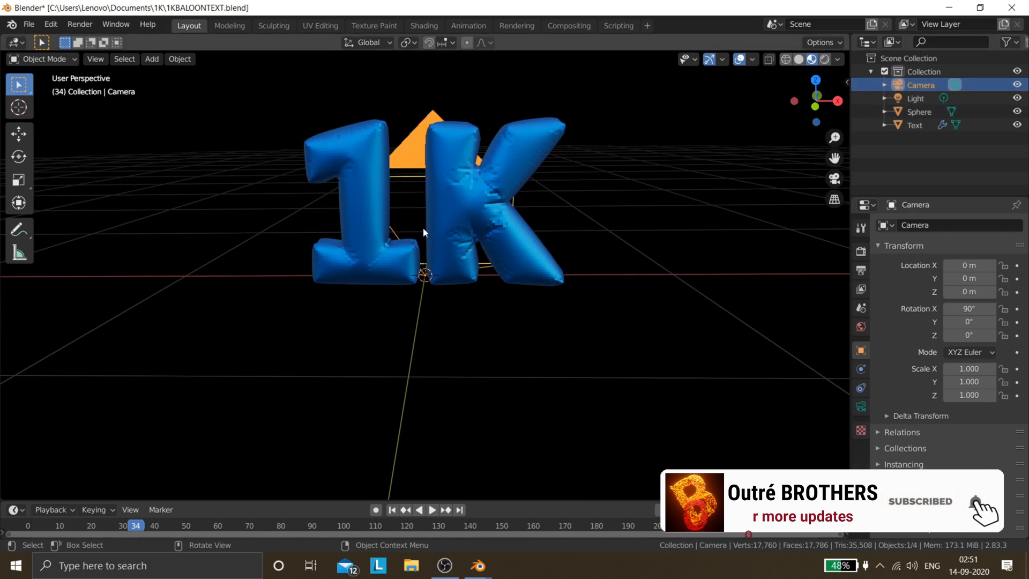
key(KP_0)
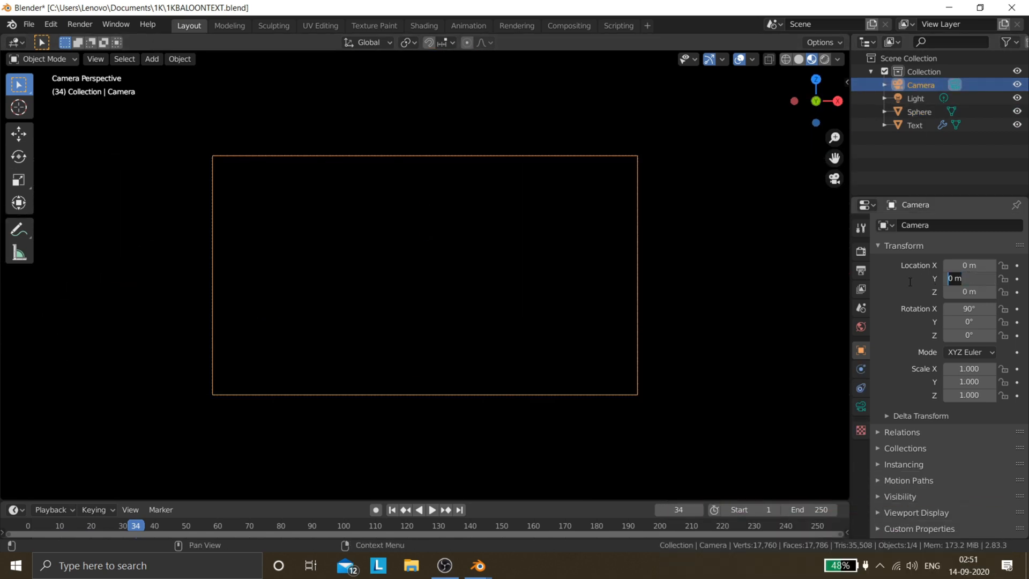
drag(977, 279, 847, 278)
drag(988, 294, 1006, 294)
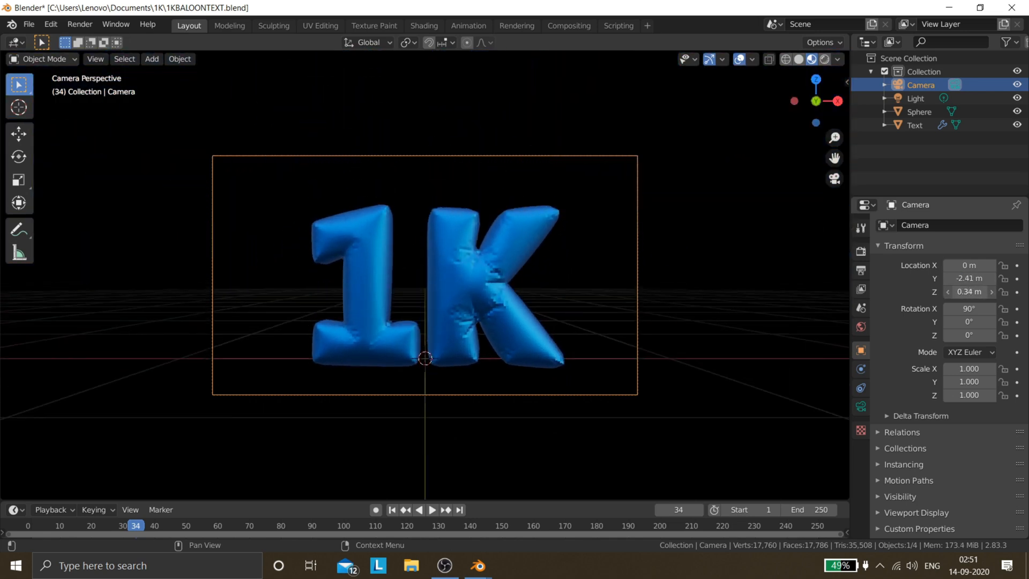